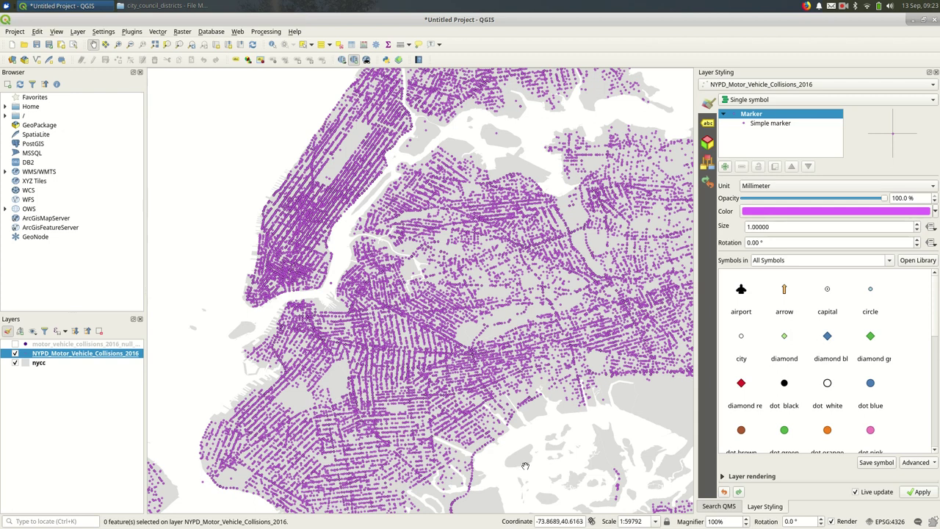
Open the collisions layer's attribute table, then move it off the styling panel and enlarge it.
right_click(56, 357)
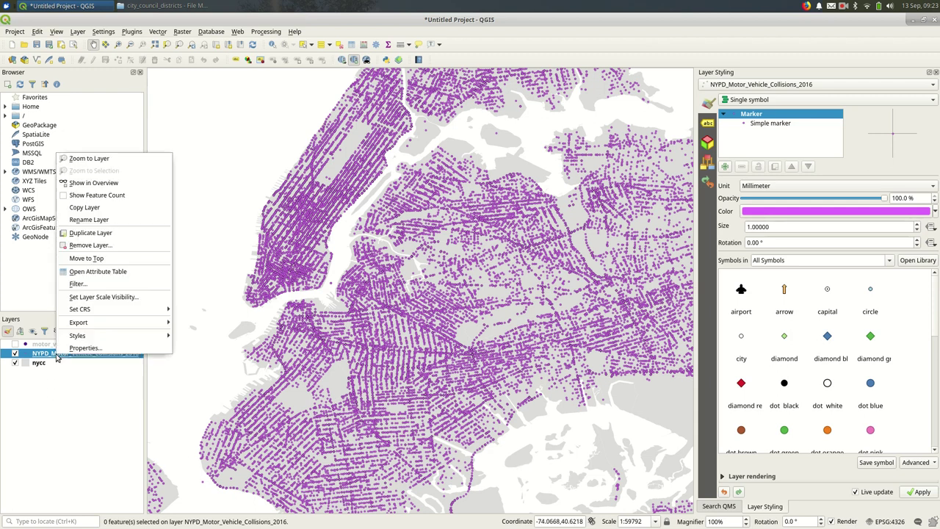
mouse_move(94, 336)
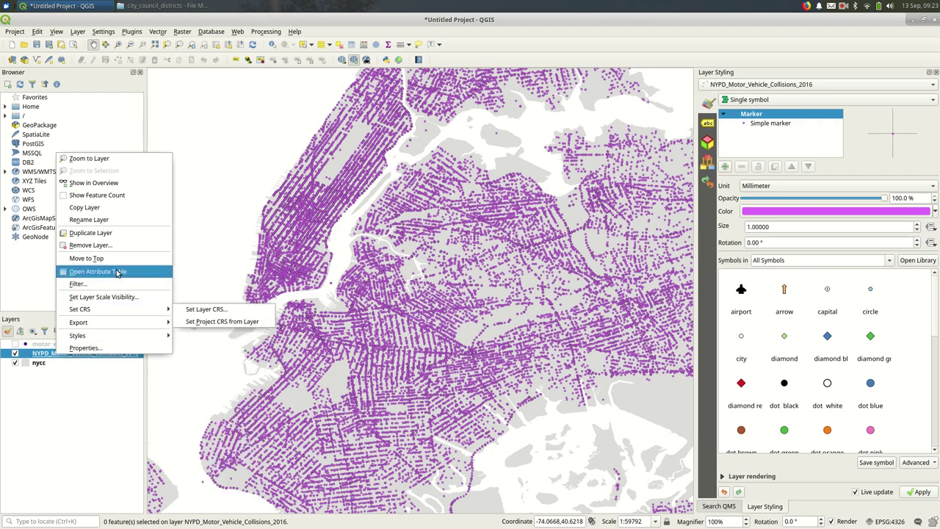
key("Escape")
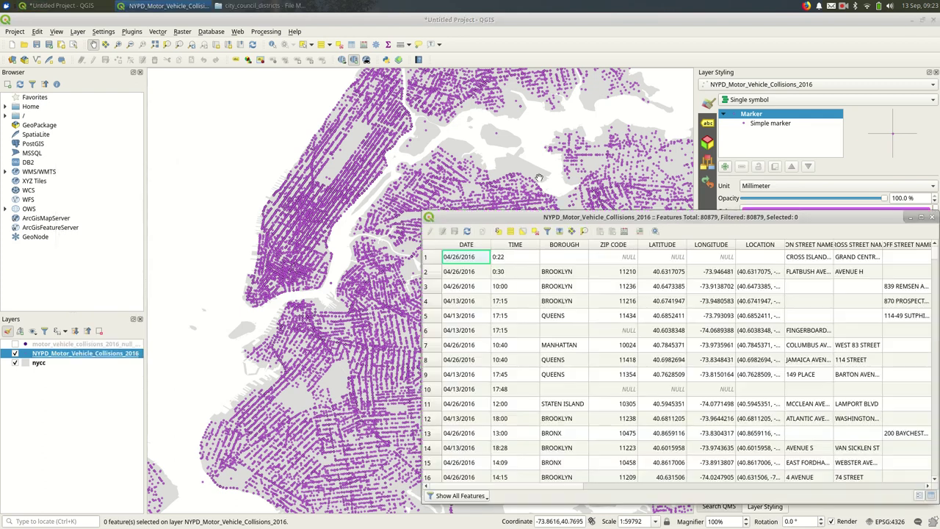
left_click_drag(600, 221, 230, 77)
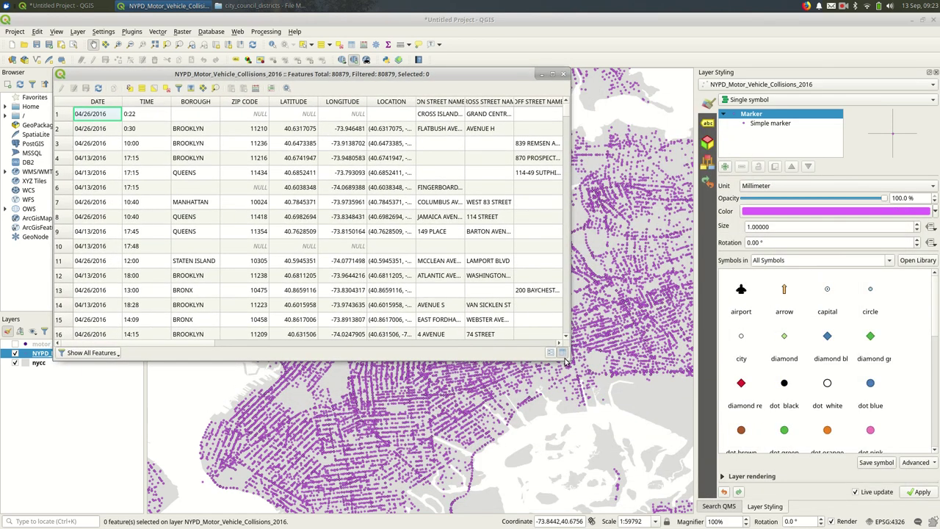
left_click_drag(561, 355, 828, 515)
Widen the CONTRIBUTING FACTOR VEHICLE 1 and VEHICLE TYPE CODE 1 columns to read them, then close the table.
left_click_drag(284, 502, 194, 478)
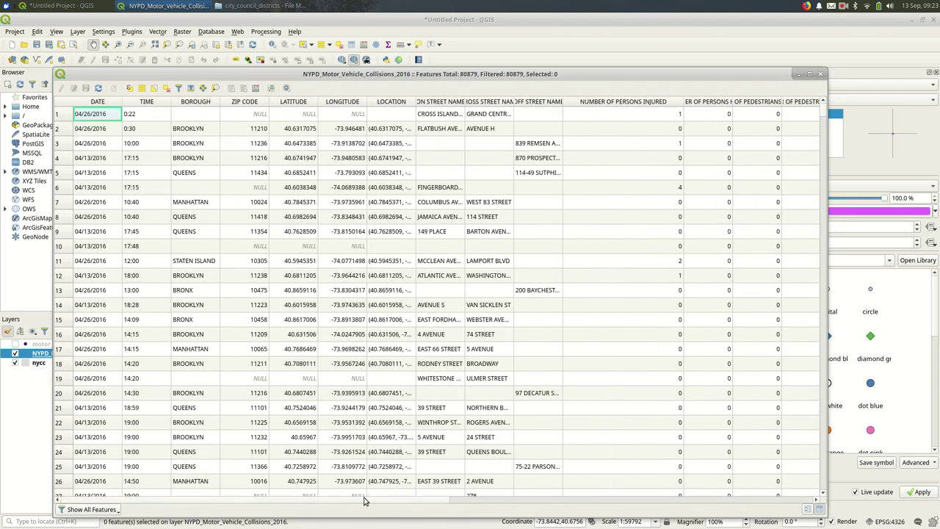
left_click_drag(362, 502, 480, 485)
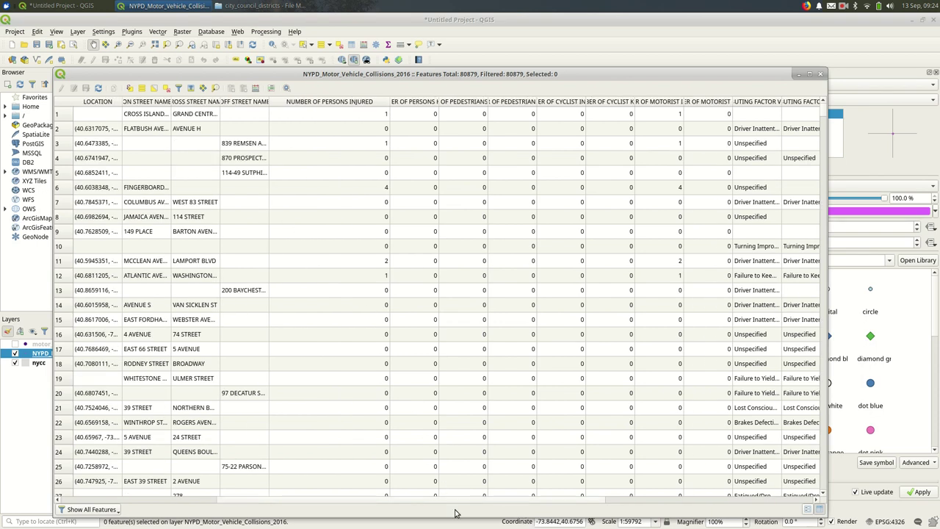
left_click_drag(468, 504, 672, 505)
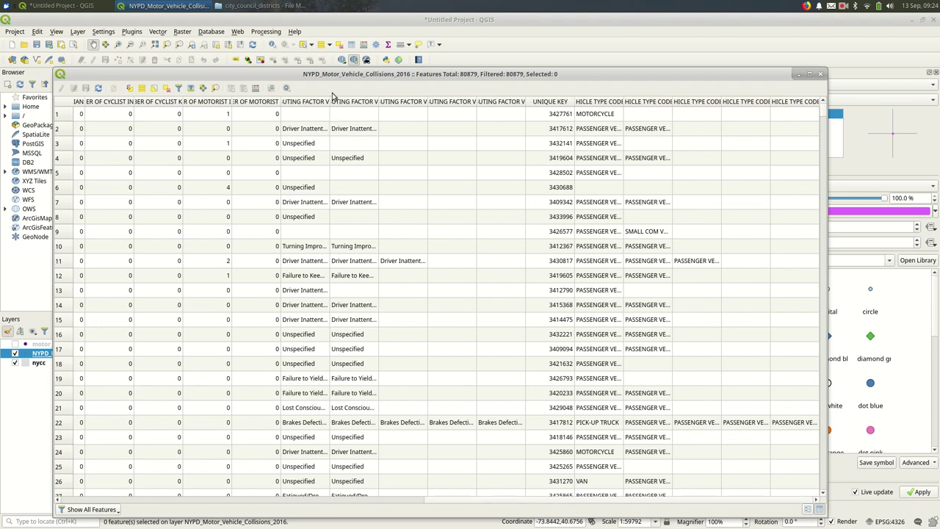
left_click_drag(329, 100, 396, 119)
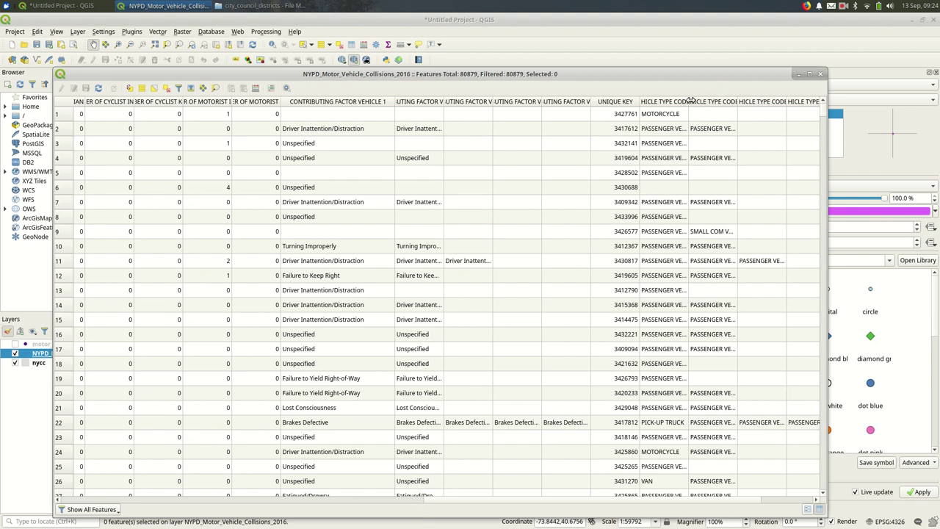
left_click_drag(690, 101, 724, 103)
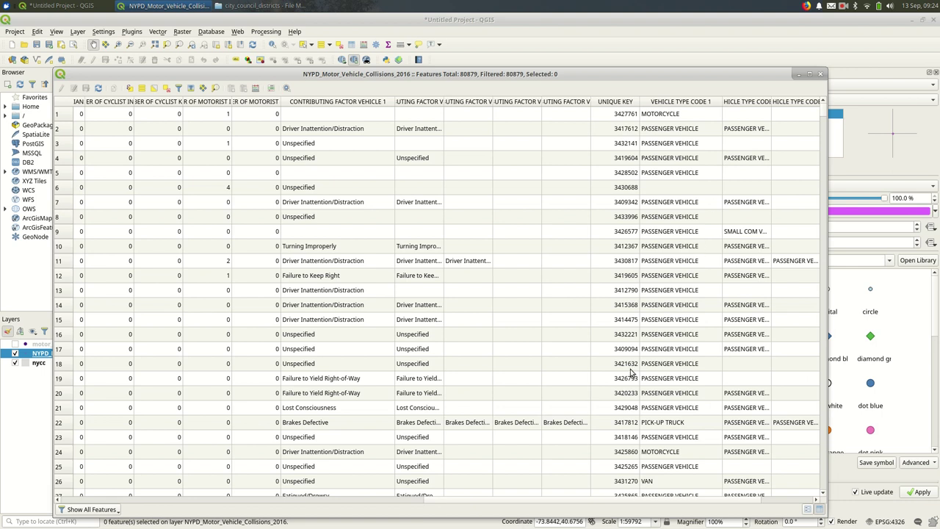
left_click_drag(536, 501, 632, 505)
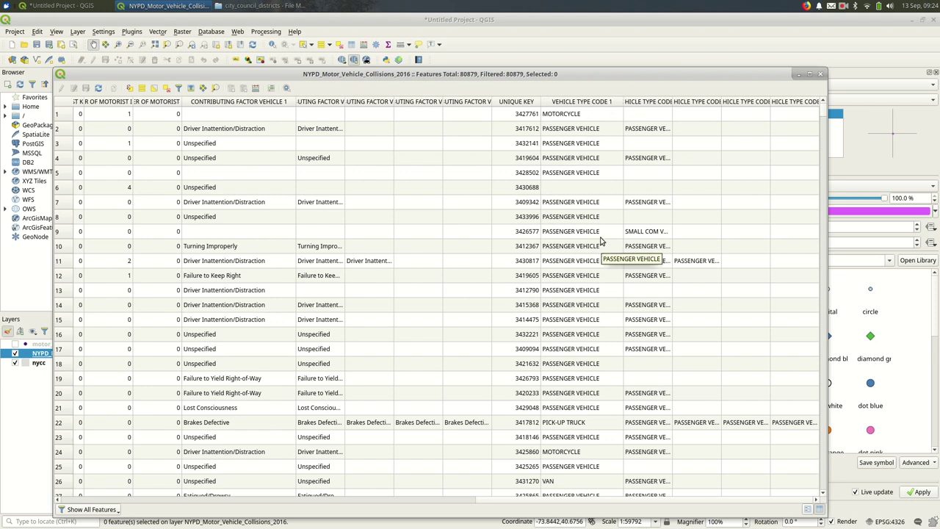
key("alt+F4")
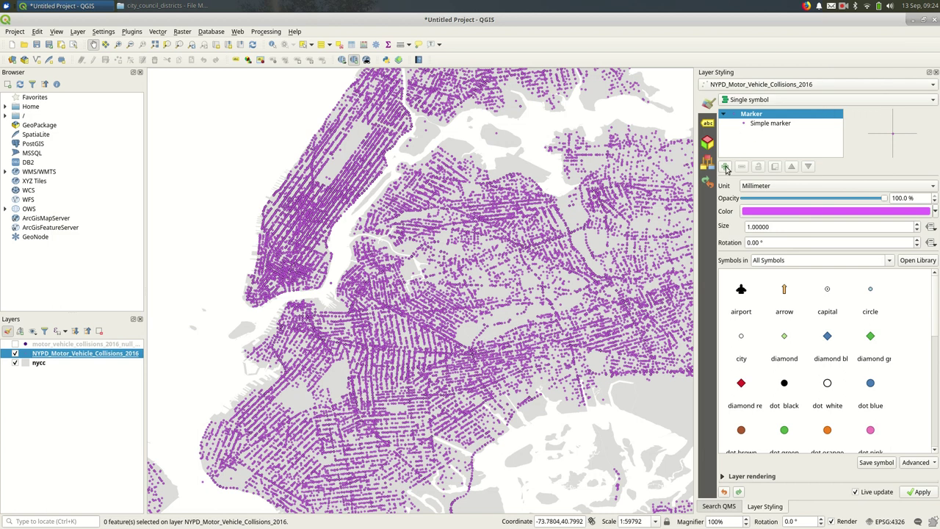
Widen the Layer Styling panel and browse the Layer and Panels menus without changing anything.
left_click_drag(695, 190, 680, 190)
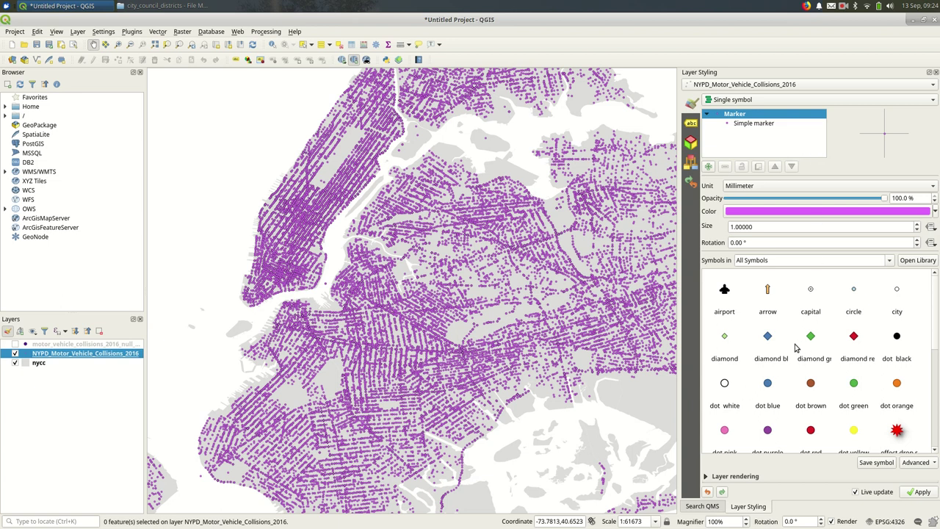
left_click(76, 32)
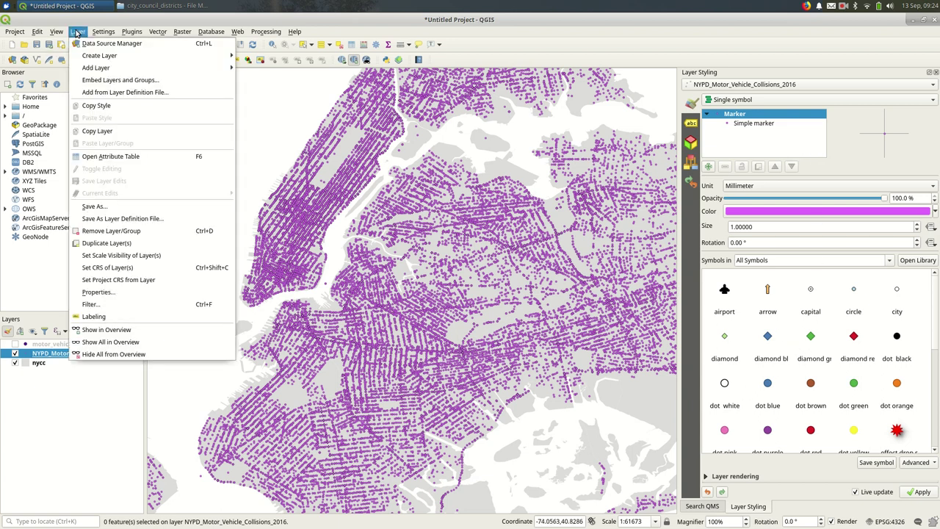
mouse_move(56, 31)
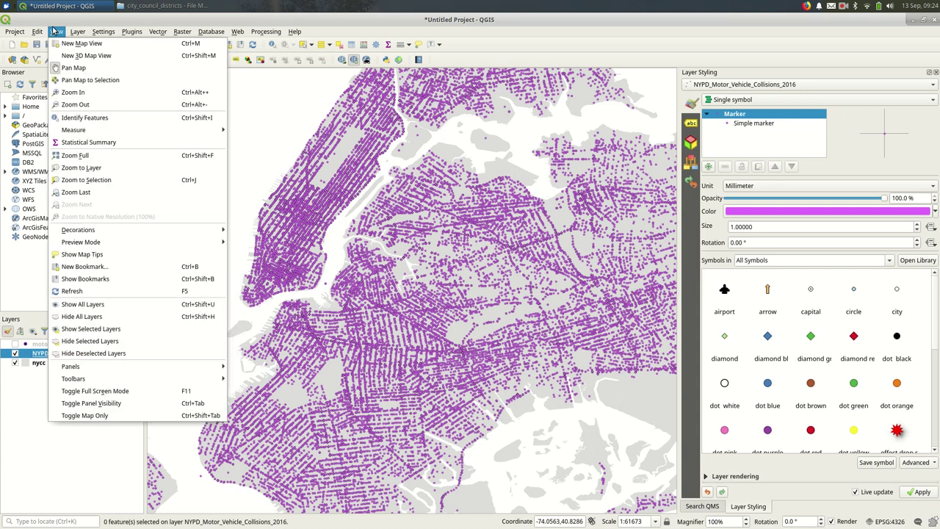
mouse_move(132, 373)
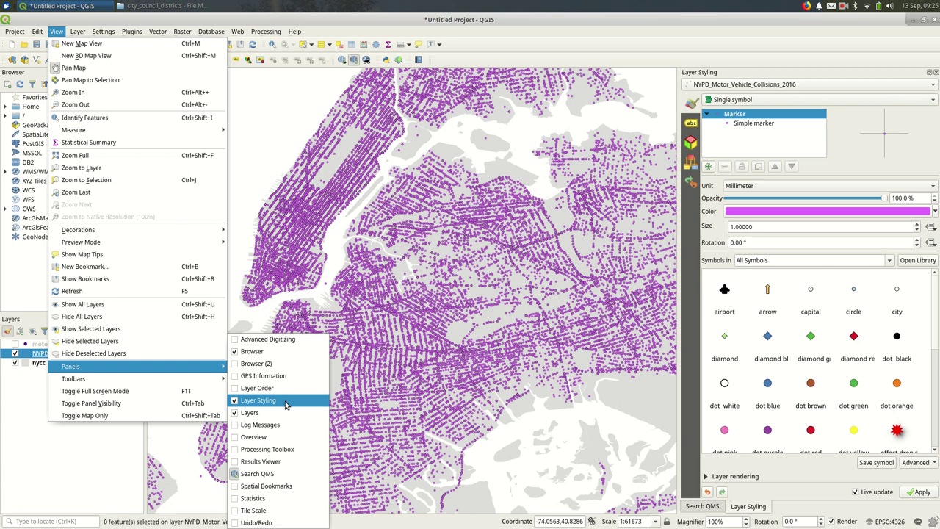
left_click(550, 173)
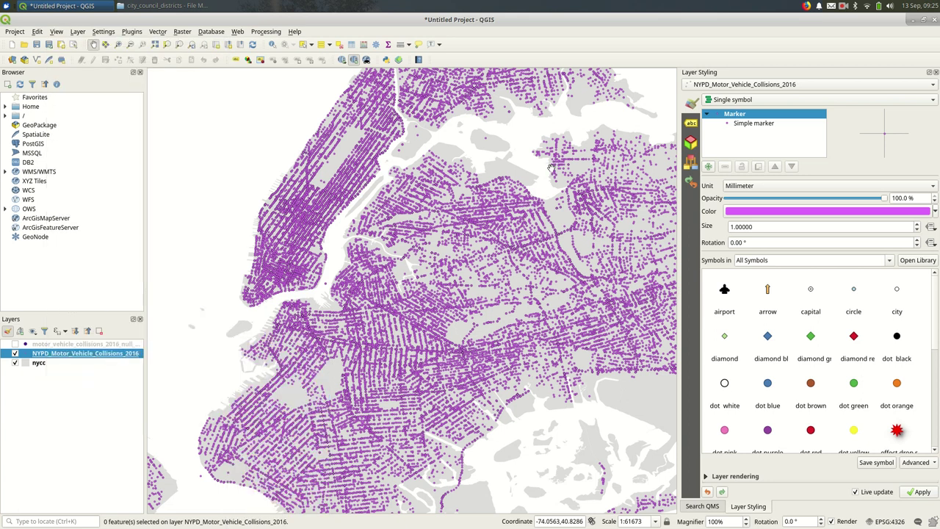
Switch the collisions layer to Categorized styling using the CONTRIBUTING FACTOR VEHICLE 1 column.
left_click(731, 103)
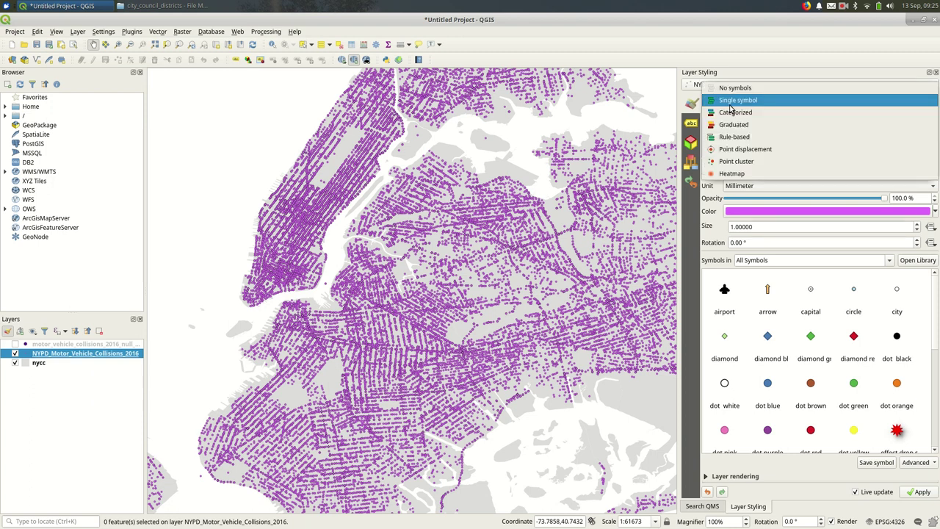
left_click(841, 112)
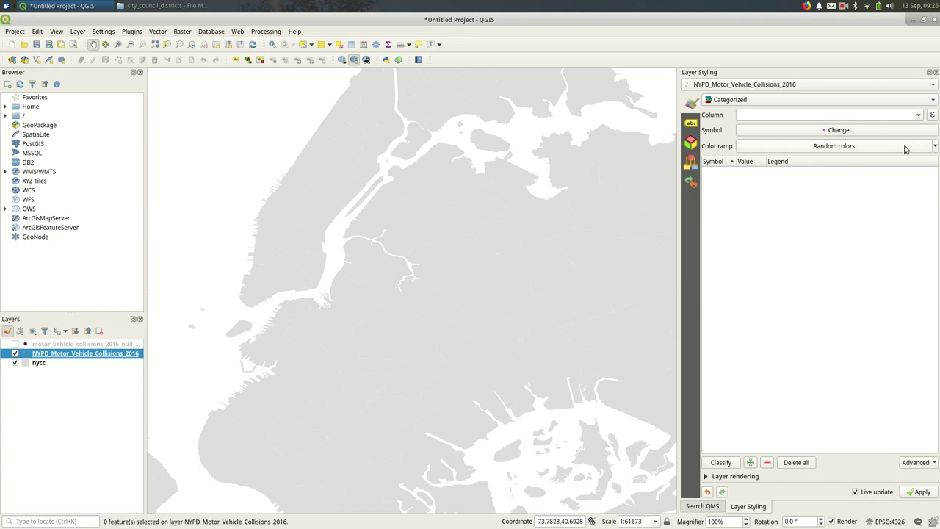
left_click(919, 117)
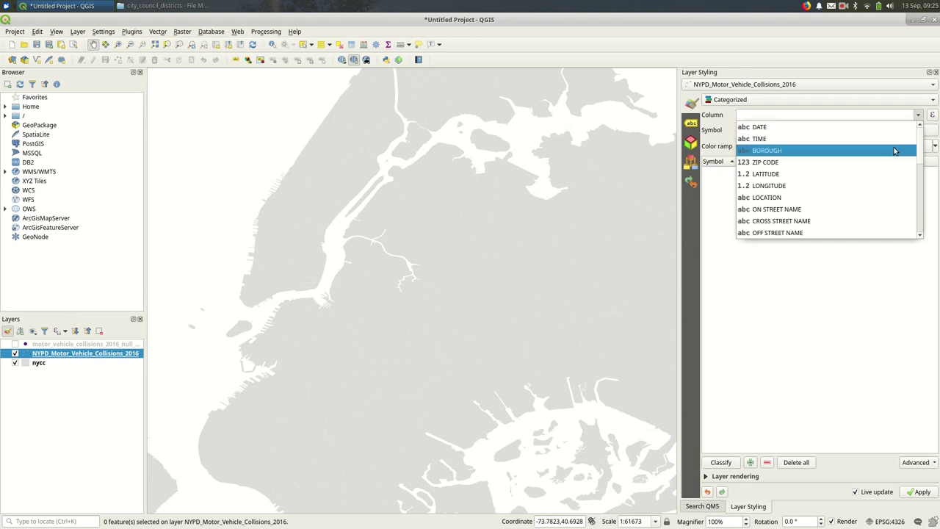
scroll(881, 182, "down", 1)
scroll(881, 181, "down", 1)
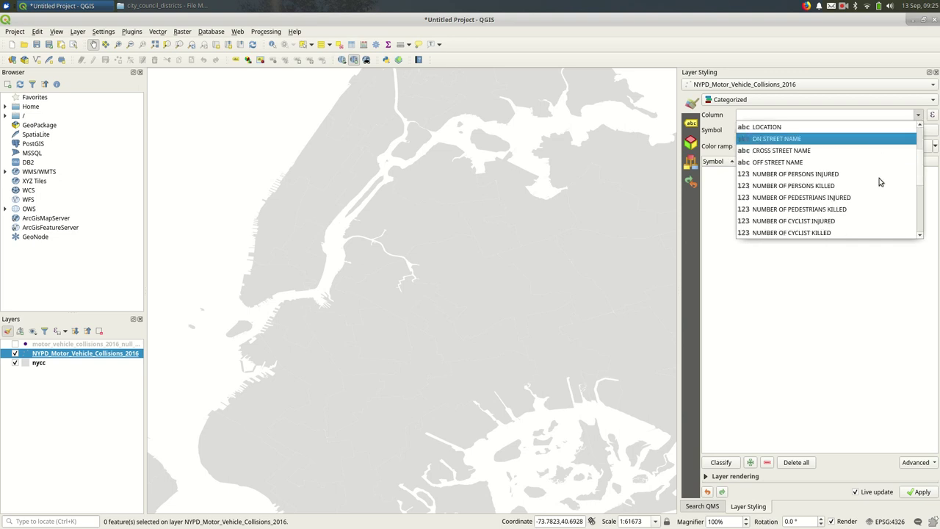
scroll(881, 182, "down", 2)
scroll(881, 182, "down", 1)
scroll(881, 181, "up", 4)
scroll(881, 182, "down", 3)
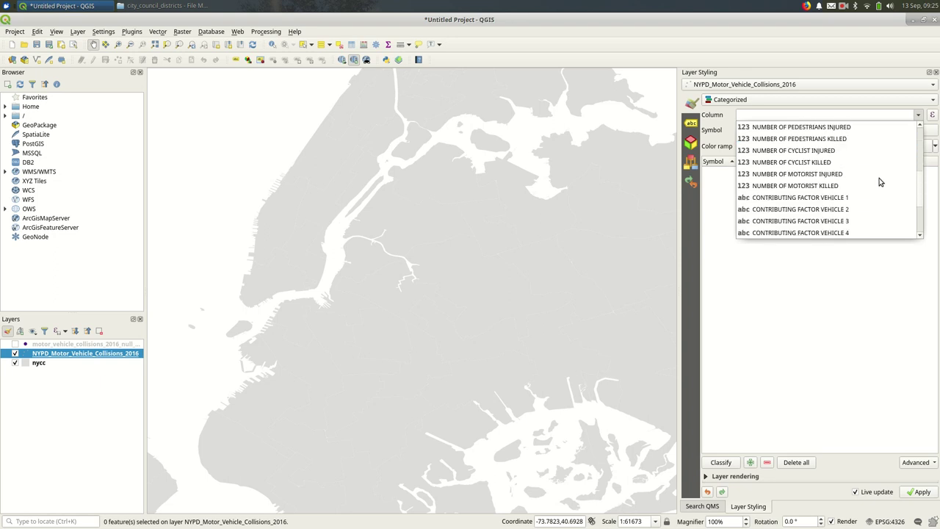
scroll(881, 181, "down", 1)
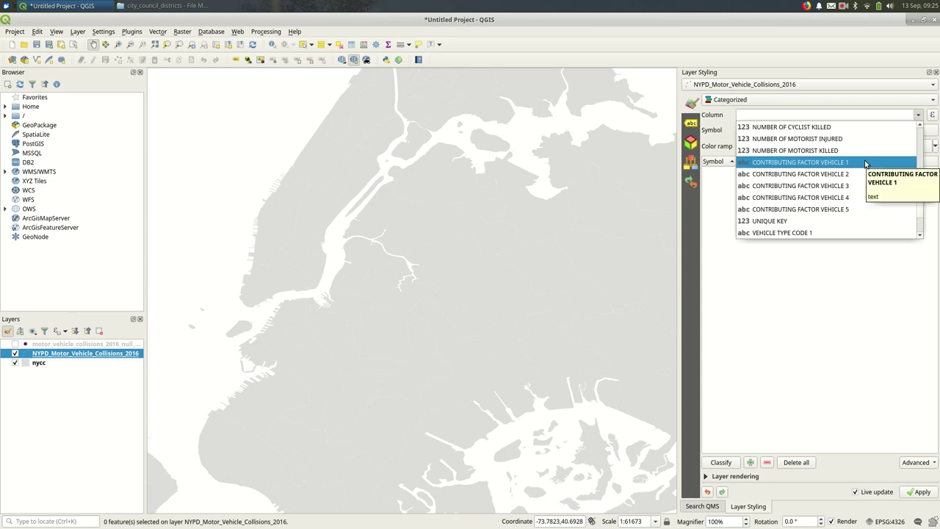
left_click(866, 163)
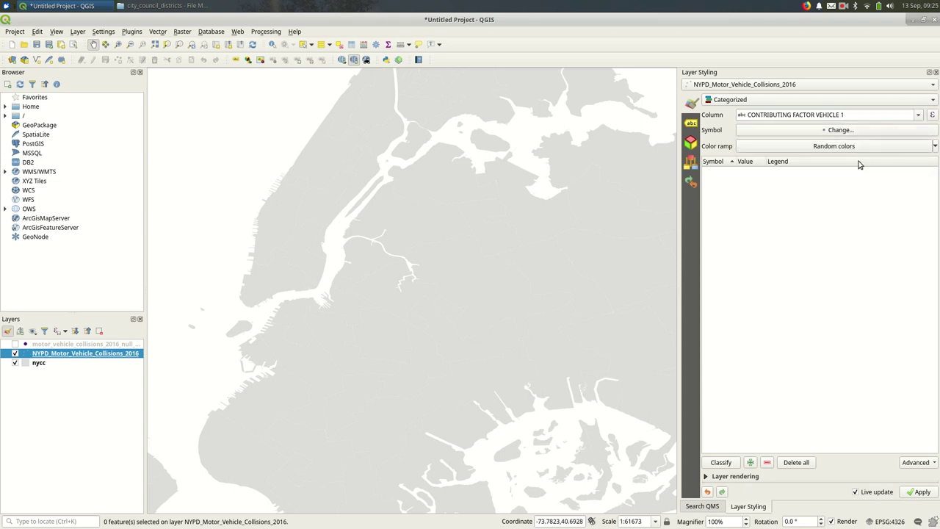
Classify the contributing factors into coloured classes and widen the Value column to show full names.
left_click(720, 462)
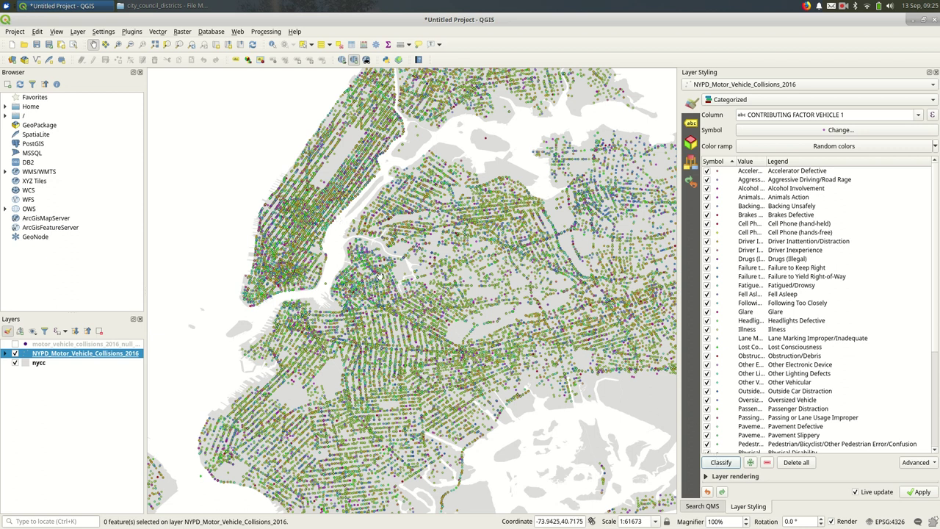
scroll(381, 280, "up", 1)
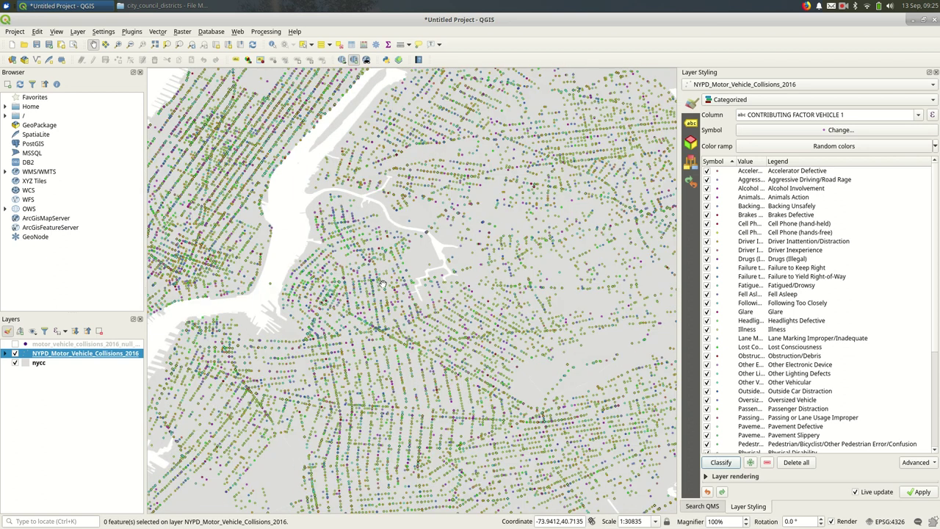
scroll(380, 281, "down", 1)
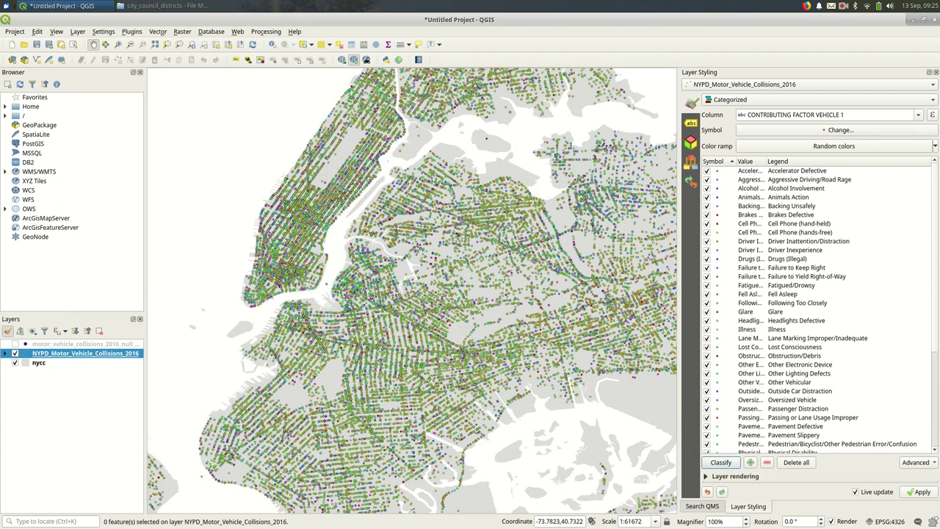
left_click_drag(937, 258, 936, 352)
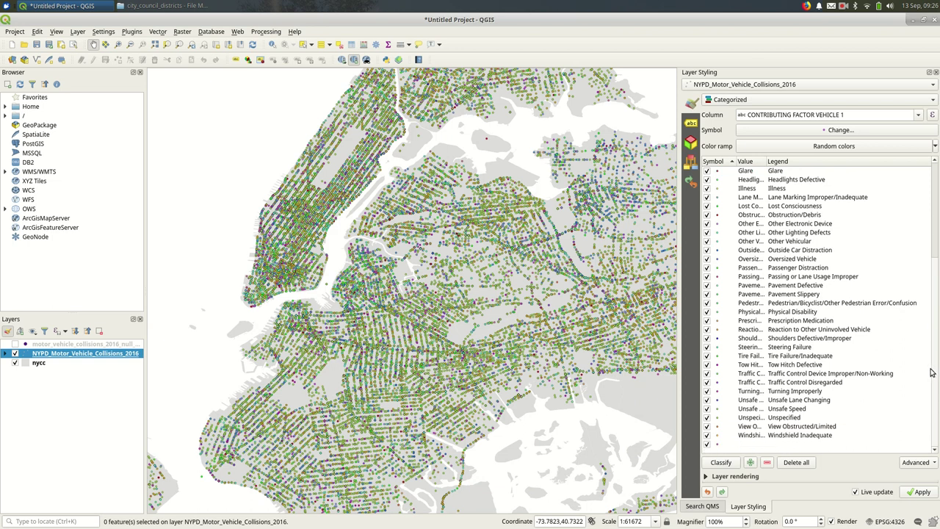
left_click_drag(933, 374, 868, 174)
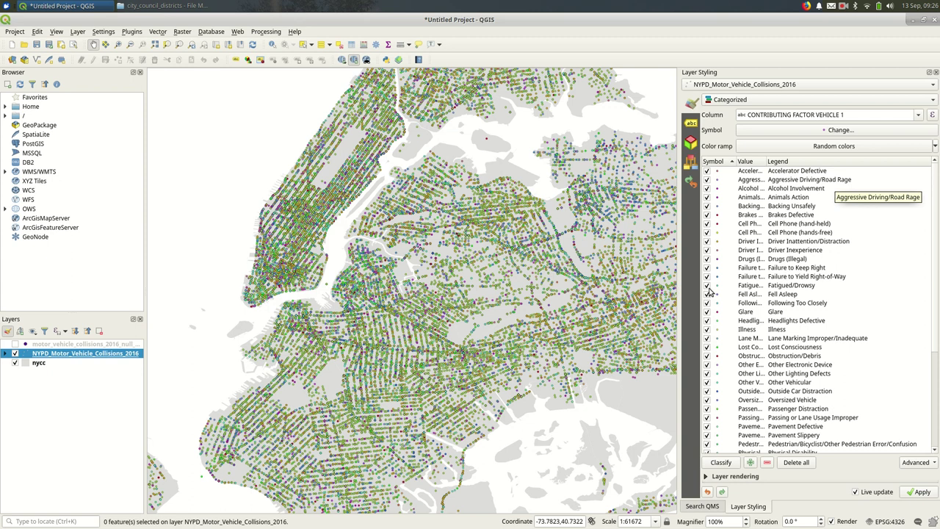
left_click_drag(767, 163, 827, 185)
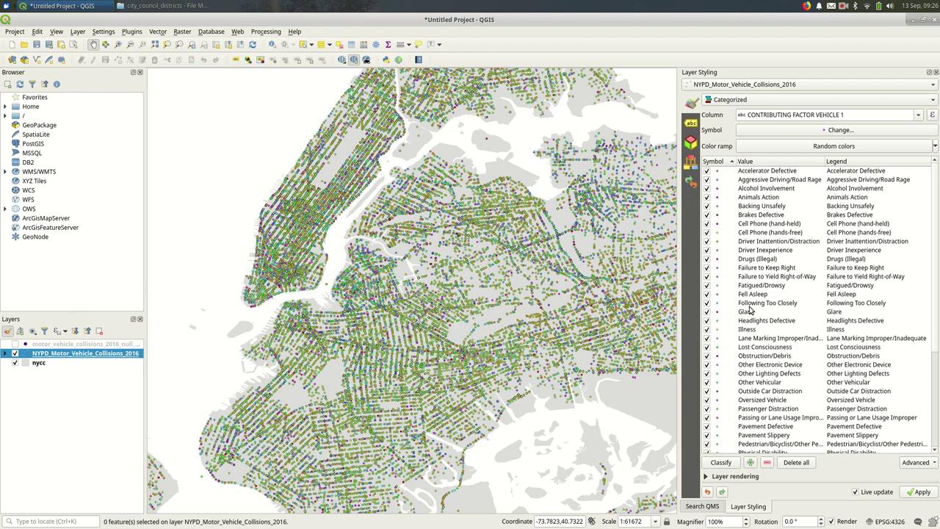
left_click(786, 174)
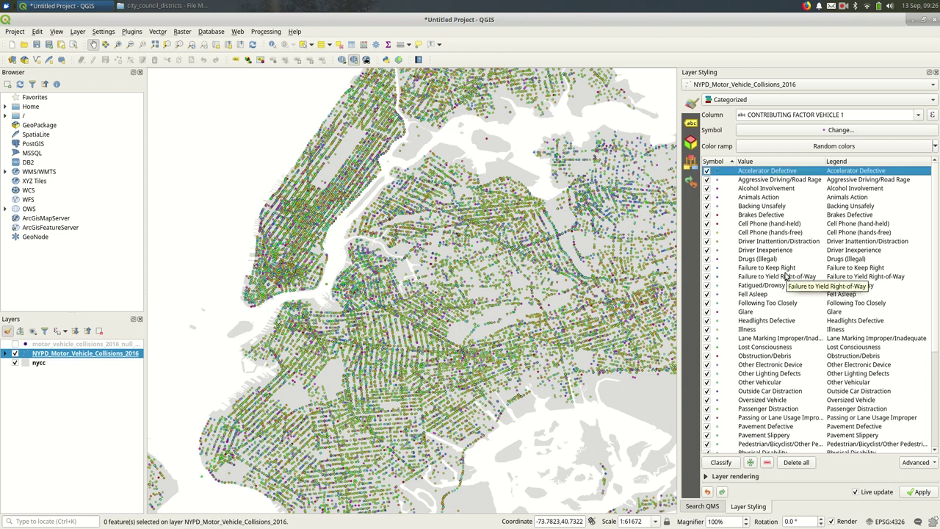
left_click(764, 216)
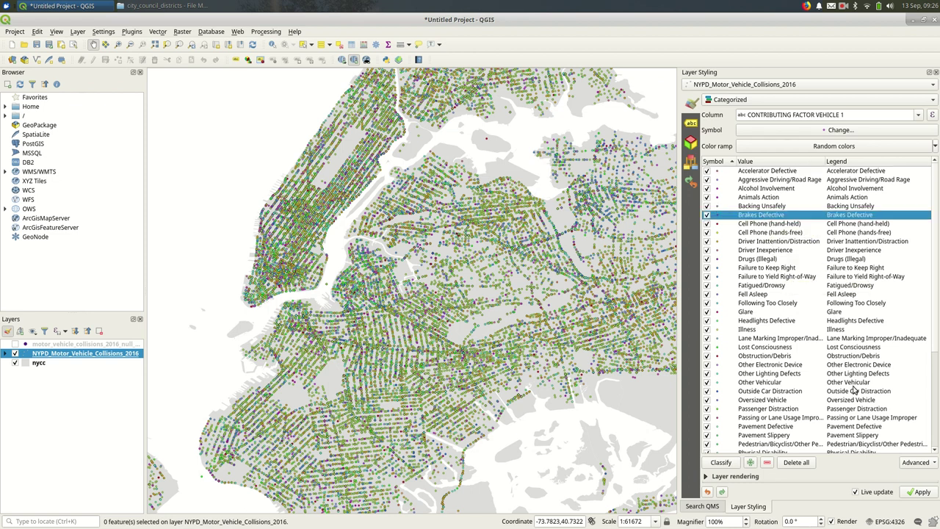
left_click(789, 322)
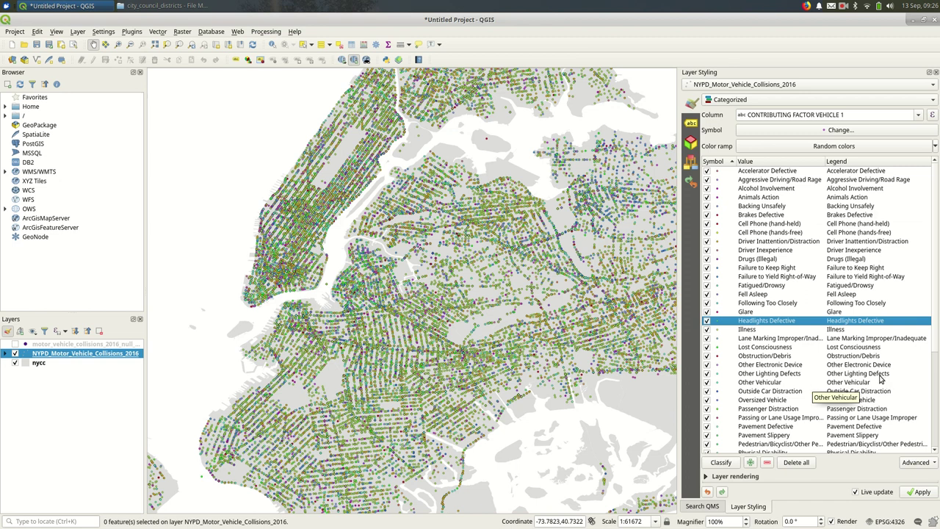
left_click(754, 226)
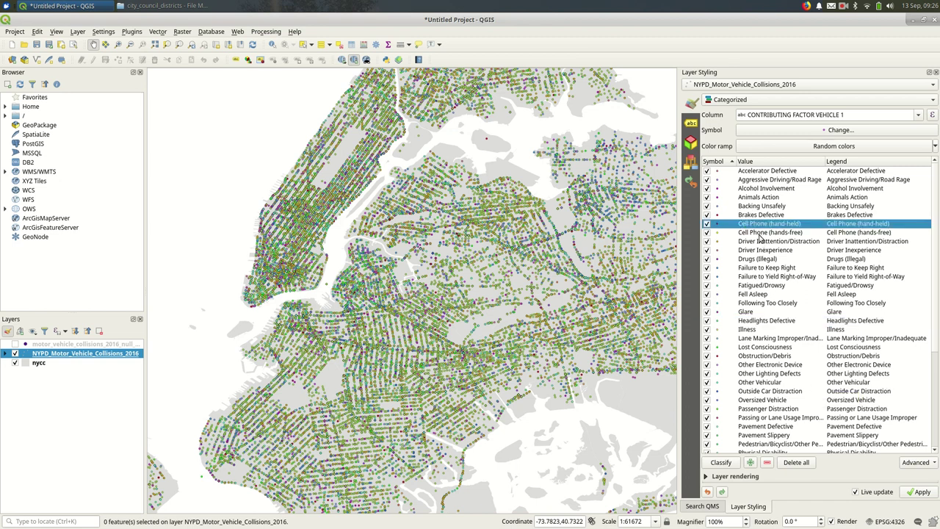
left_click(761, 233)
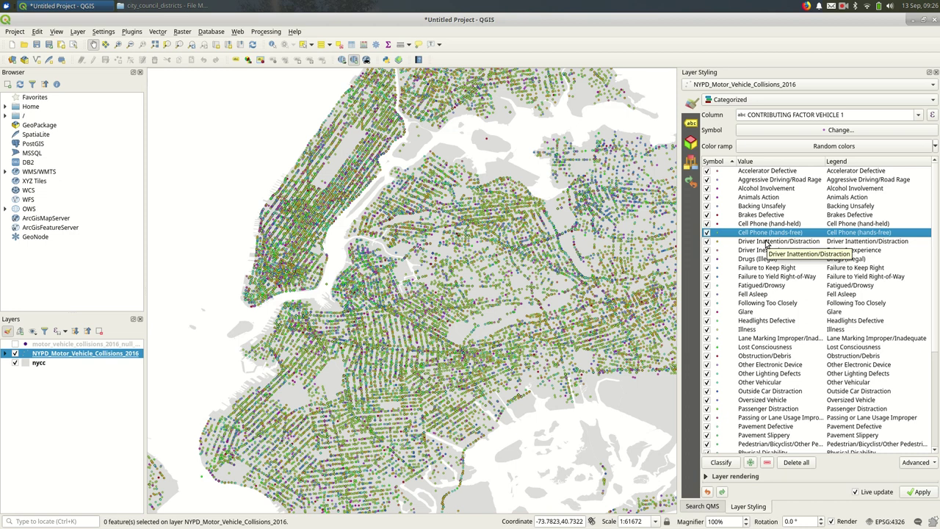
left_click(779, 241)
left_click(782, 251)
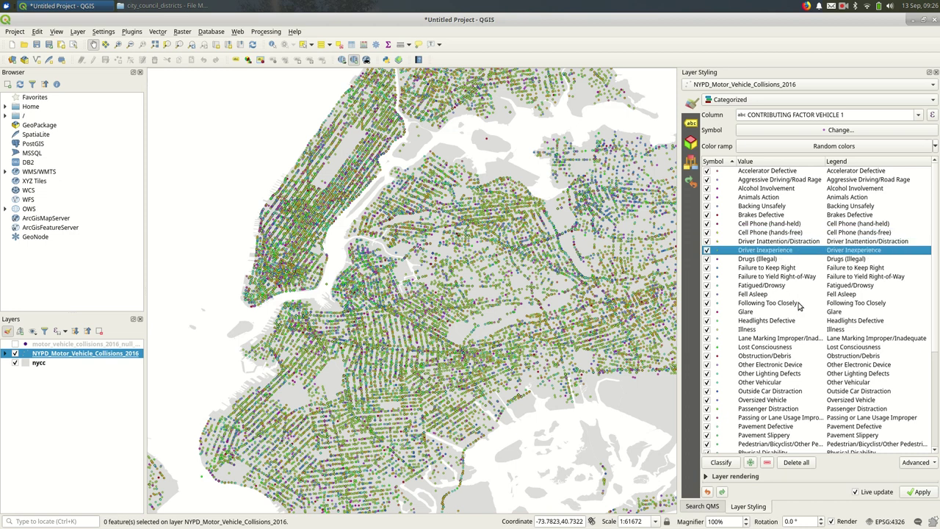
left_click(785, 258)
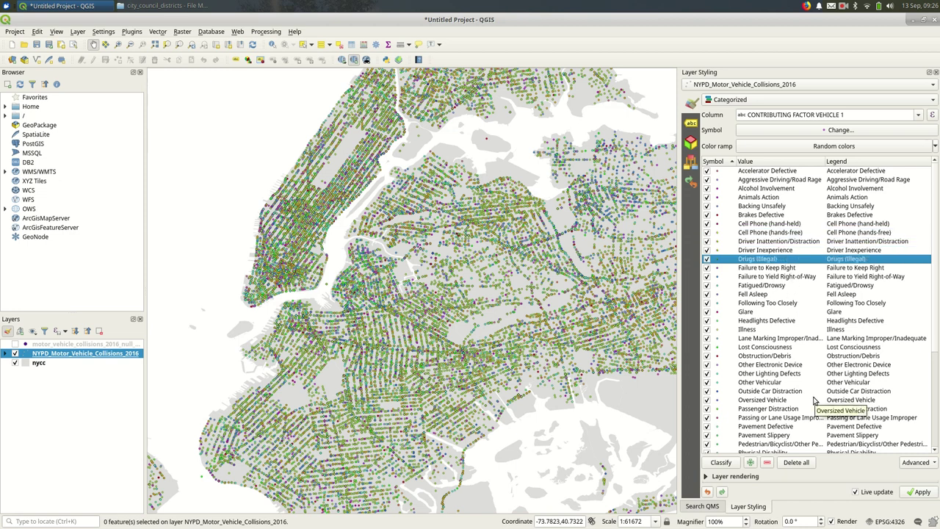
left_click(781, 268)
left_click(780, 277)
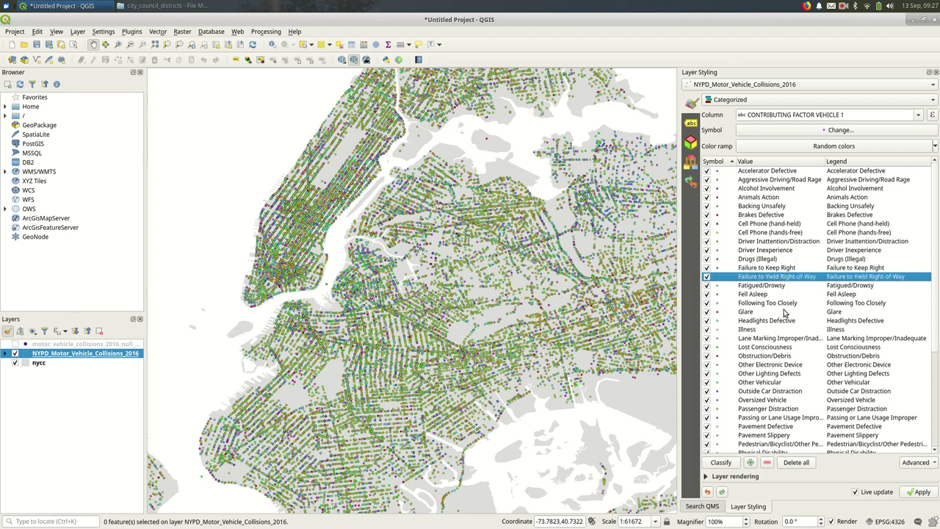
scroll(795, 329, "down", 2)
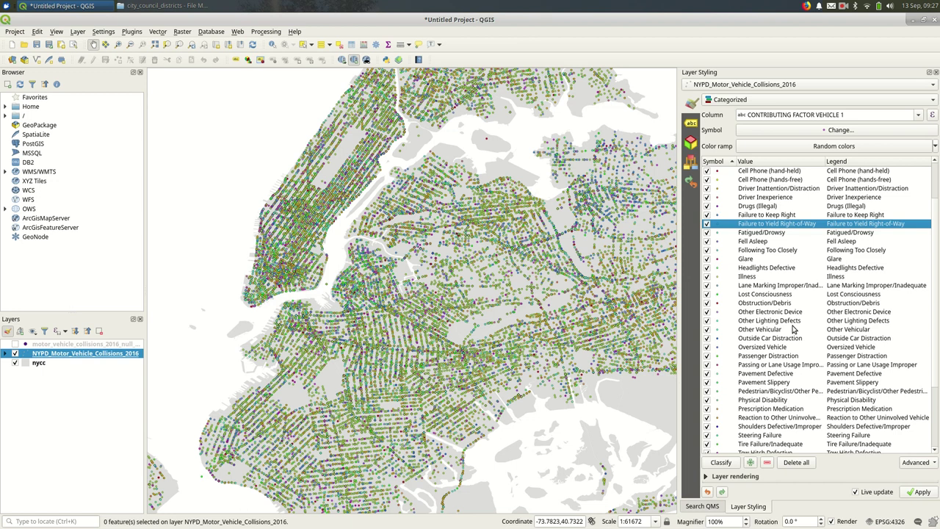
scroll(795, 329, "up", 2)
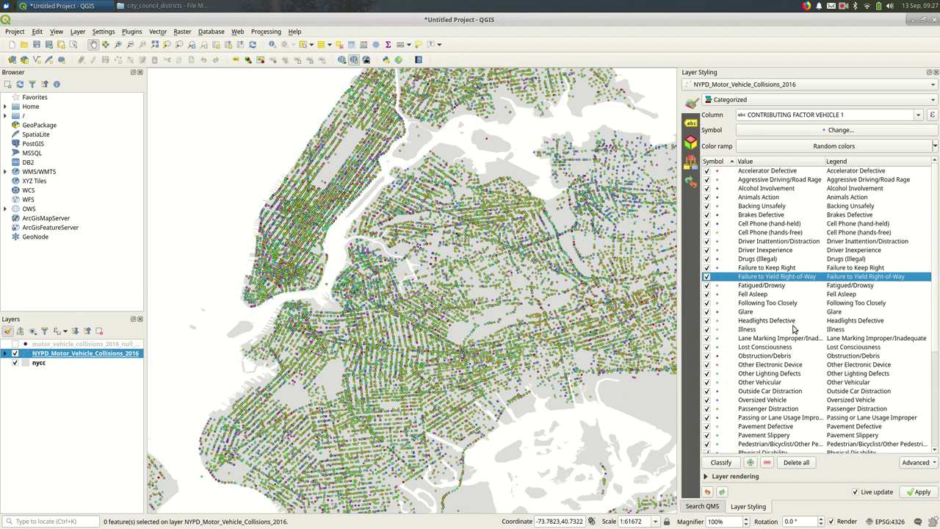
left_click(791, 172)
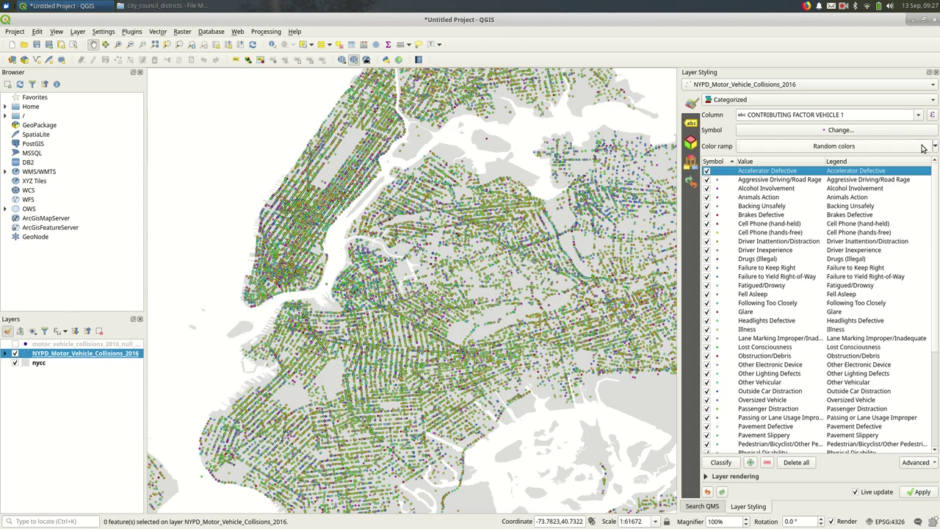
Change the categorized column to VEHICLE TYPE CODE 1 and start reclassifying the vehicle types.
left_click(919, 116)
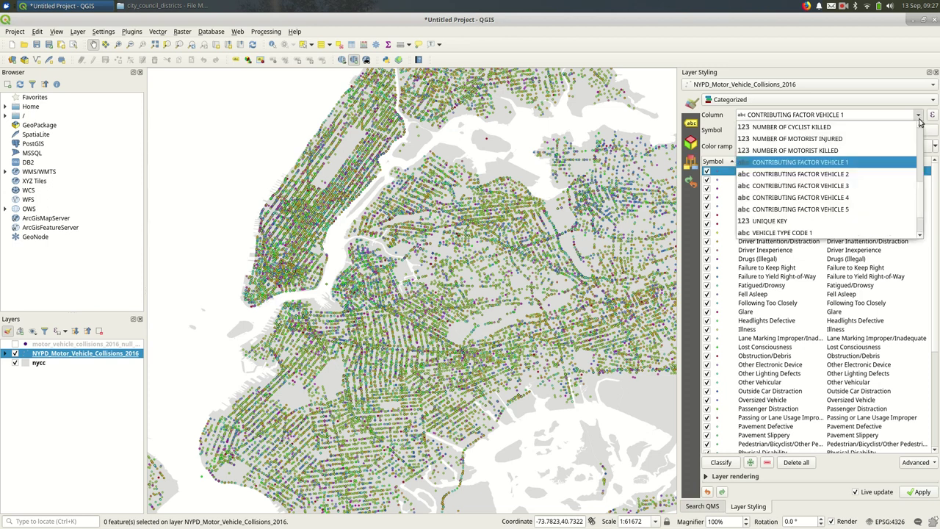
scroll(884, 211, "down", 1)
left_click(884, 197)
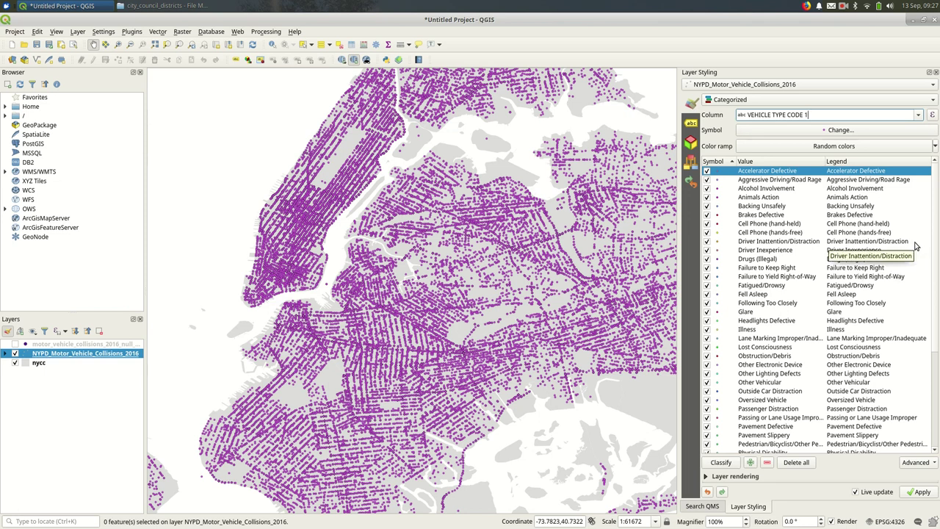
scroll(891, 246, "down", 2)
scroll(911, 375, "down", 4)
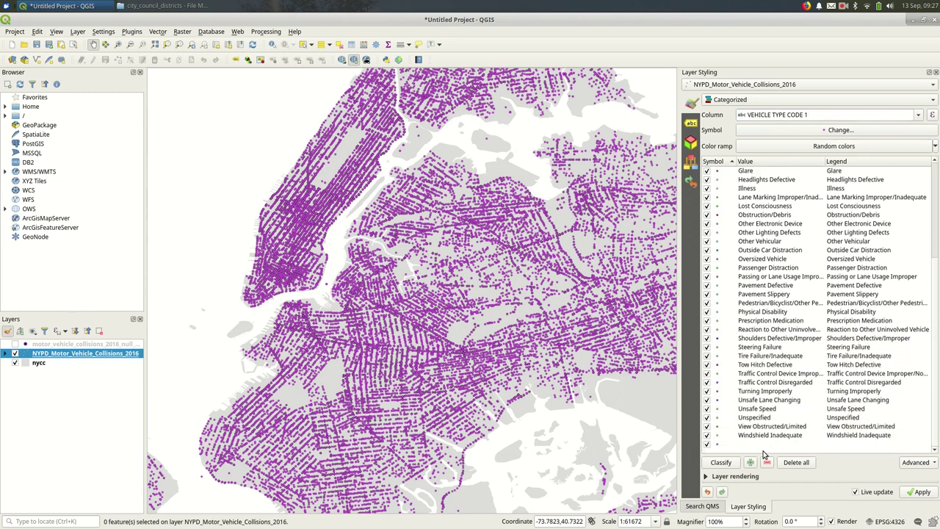
left_click(775, 445)
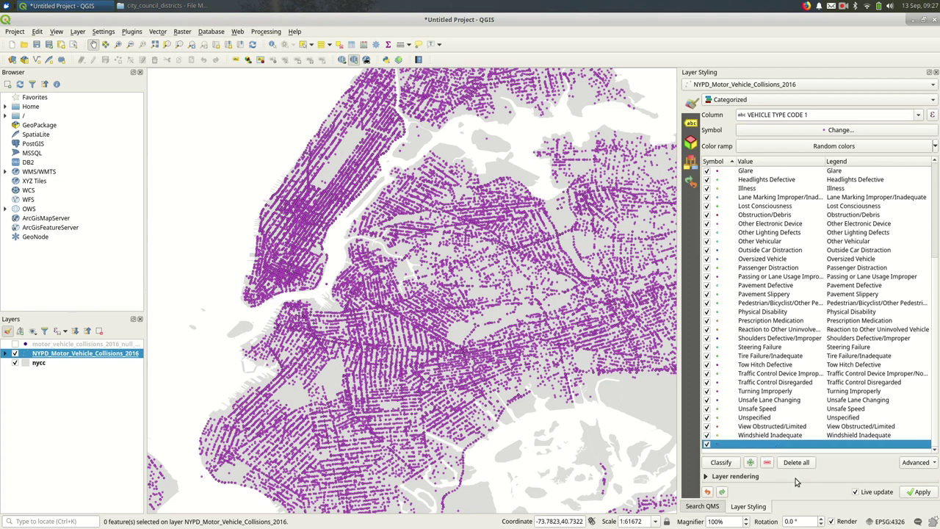
left_click(724, 465)
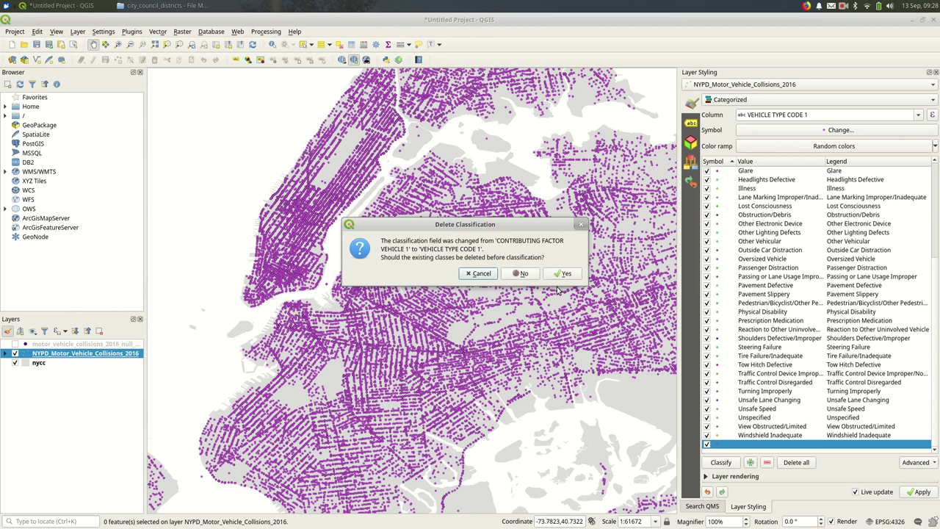
Confirm deleting the old contributing-factor classes, then zoom in on the recoloured map.
left_click(562, 274)
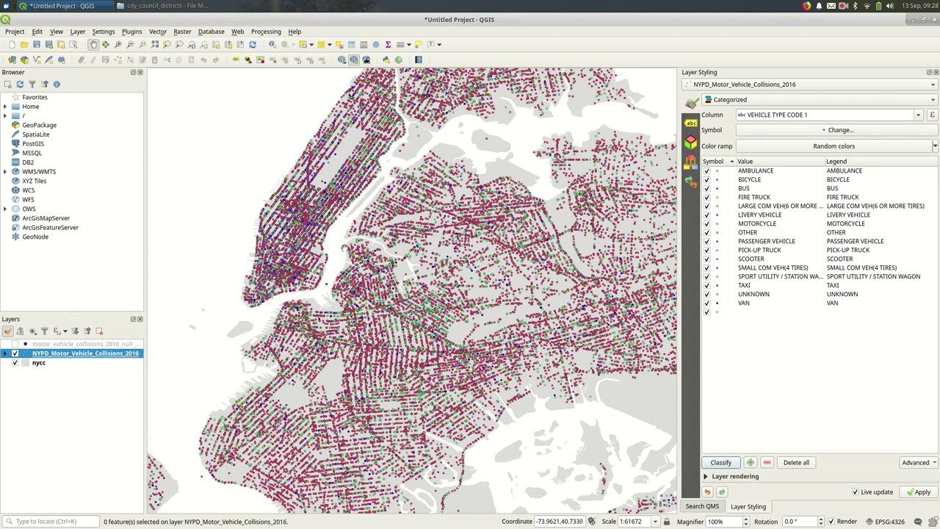
scroll(354, 239, "up", 1)
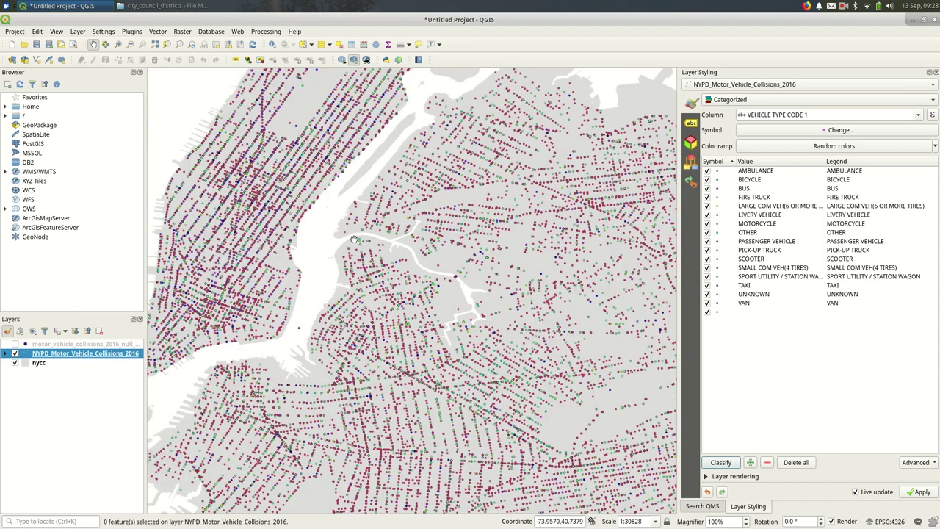
left_click(751, 225)
left_click(751, 232)
left_click(761, 294)
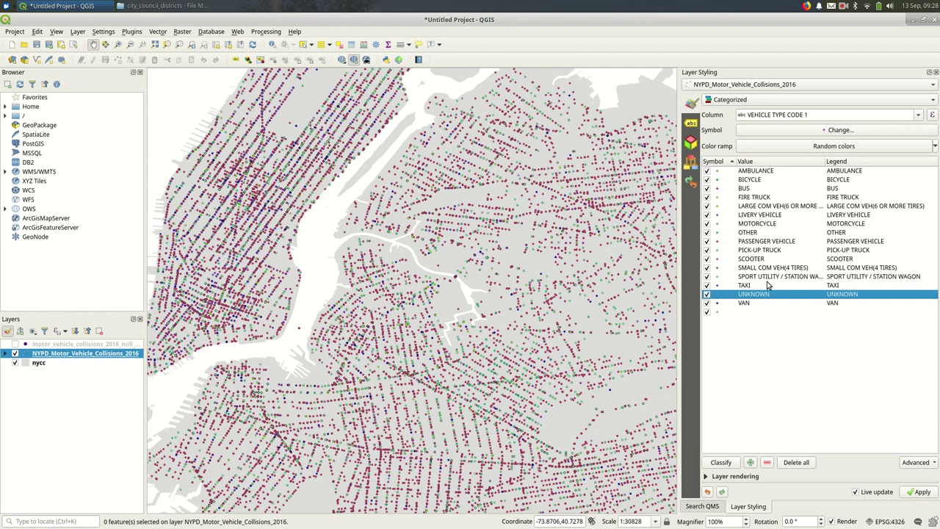
left_click(756, 172)
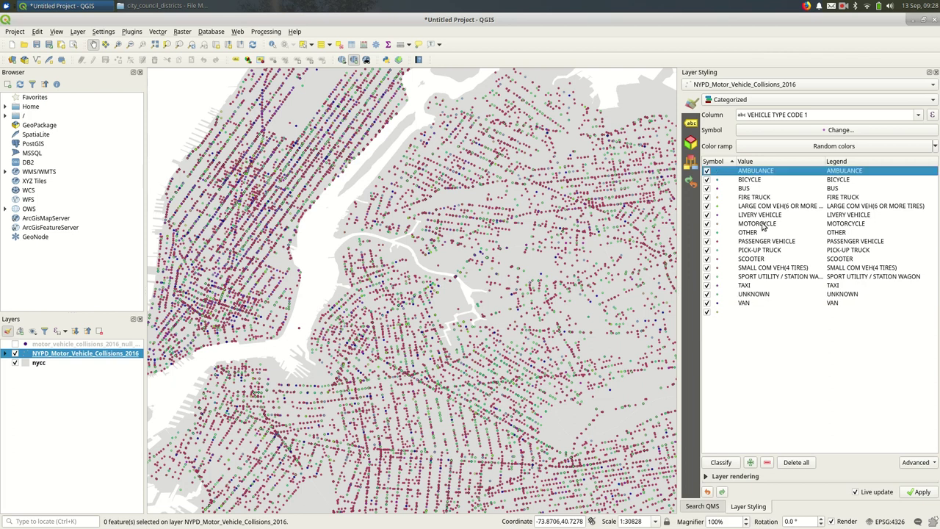
left_click(761, 201)
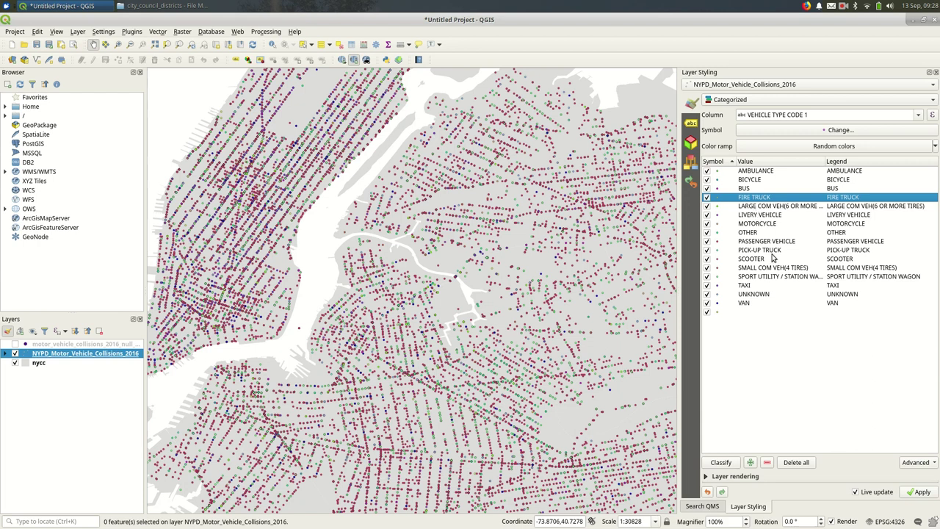
left_click(759, 216)
left_click(777, 286)
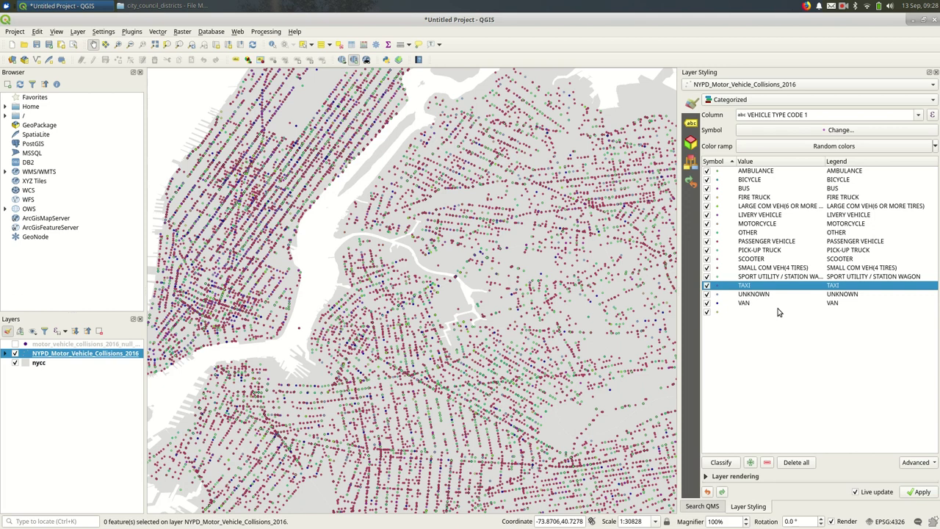
left_click(787, 258)
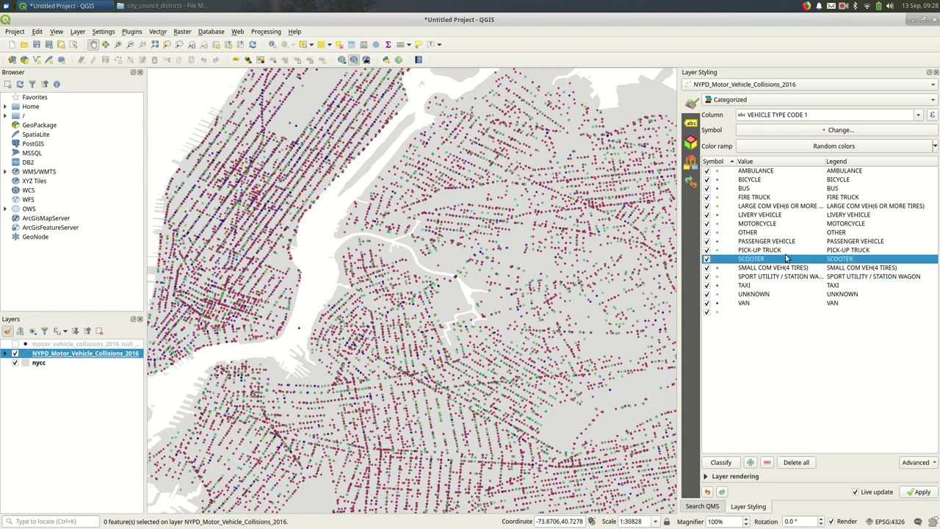
left_click(765, 184)
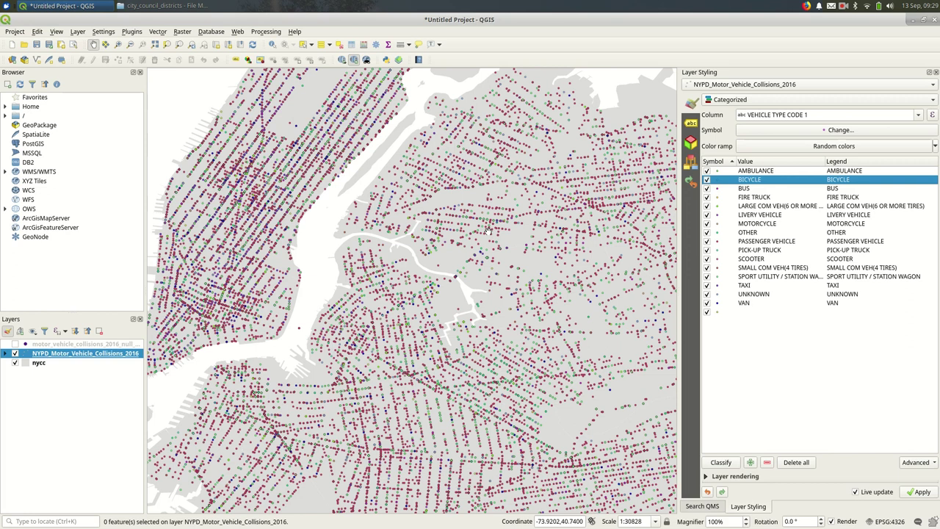
scroll(487, 231, "up", 1)
scroll(487, 231, "down", 1)
Set the shared Simple marker size for all vehicle categories to 1.6.
left_click(817, 136)
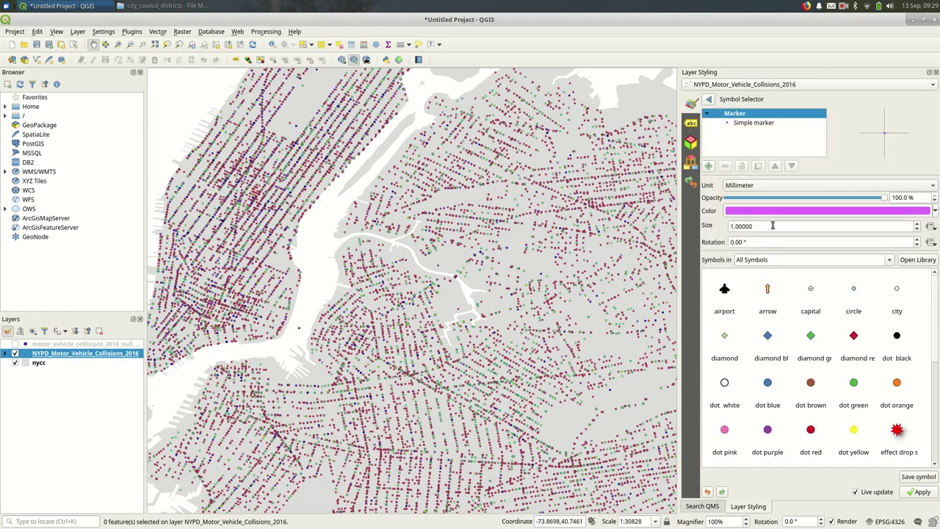
left_click(797, 229)
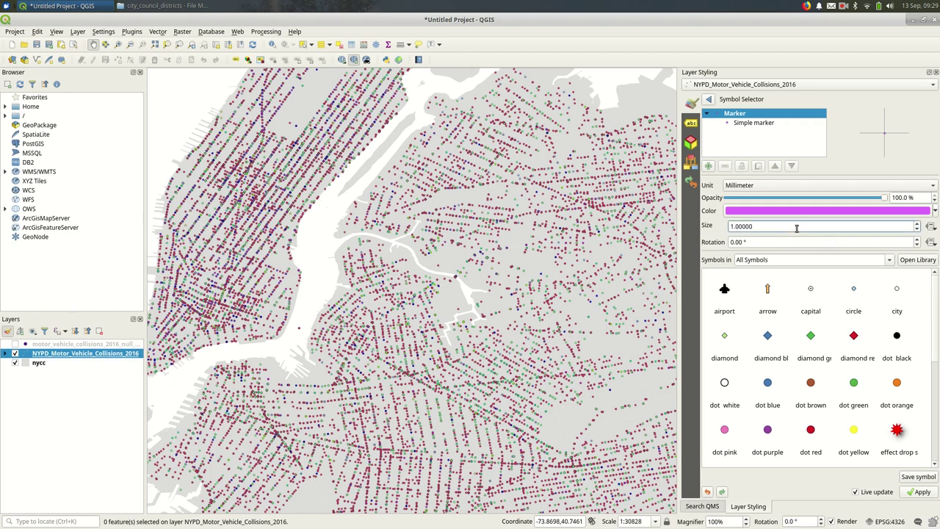
scroll(796, 228, "up", 1)
scroll(796, 228, "up", 1)
left_click(708, 99)
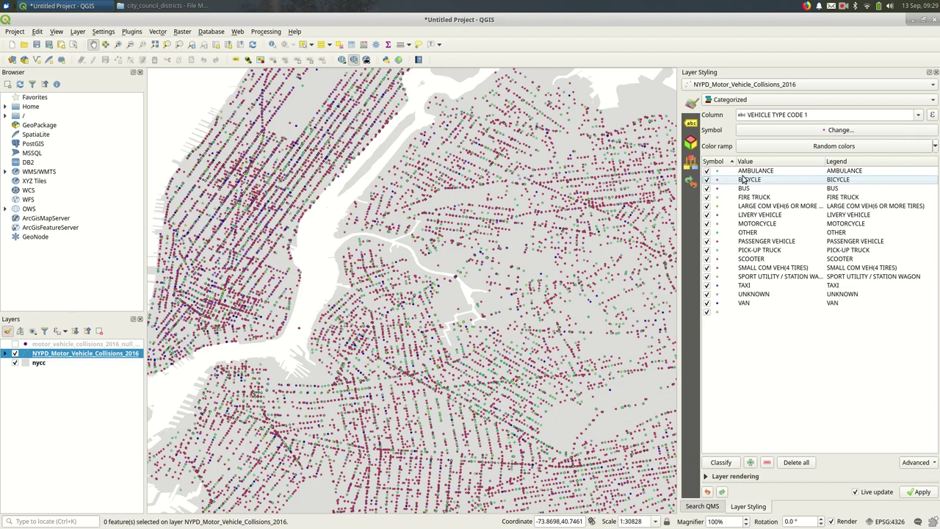
Lower the shared marker's opacity to 67.4% and return to the category list.
left_click(793, 131)
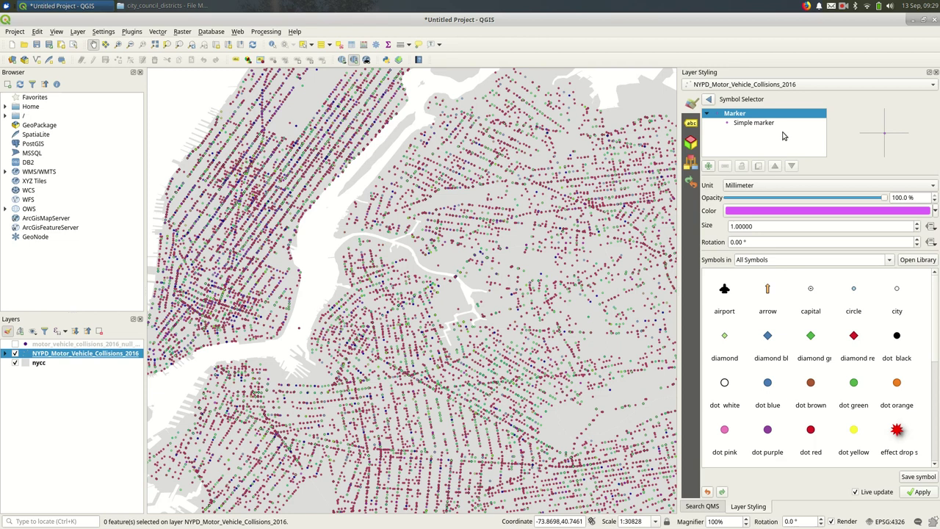
left_click(783, 123)
scroll(786, 204, "up", 1)
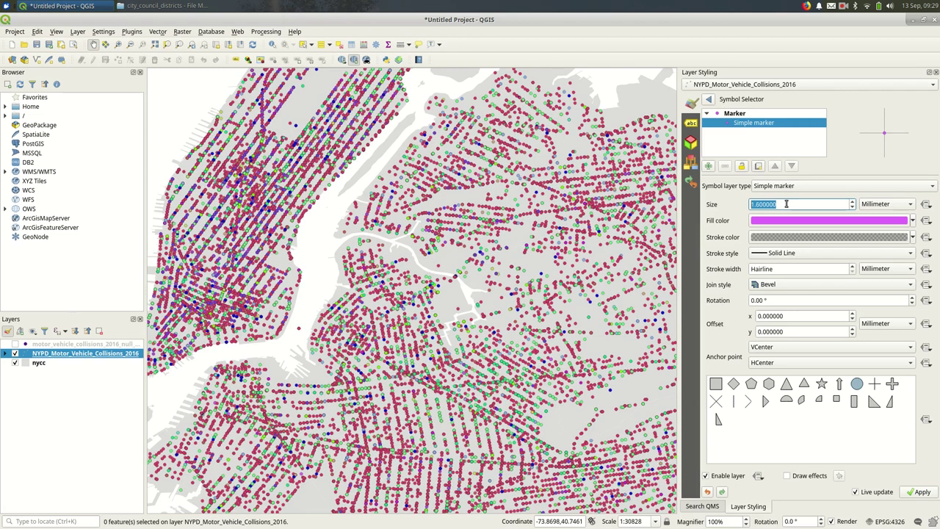
left_click(709, 100)
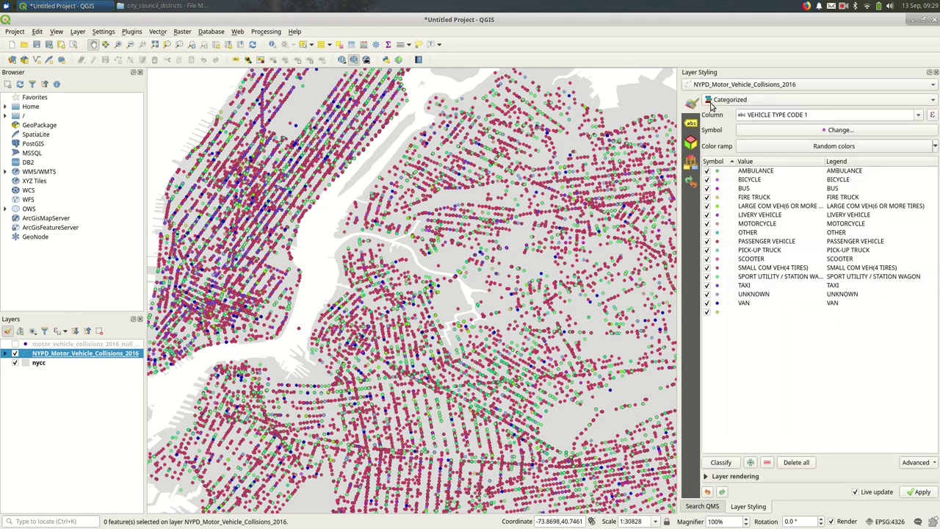
left_click(814, 130)
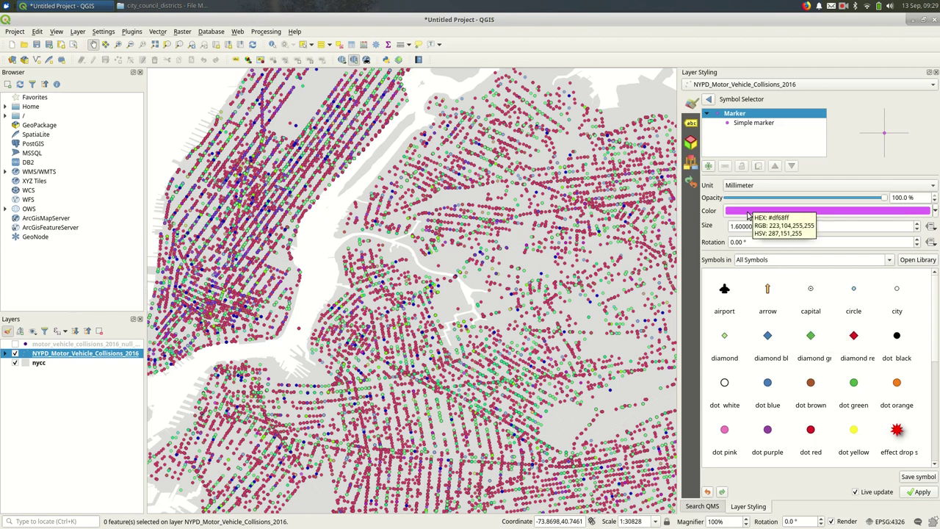
left_click_drag(886, 199, 834, 199)
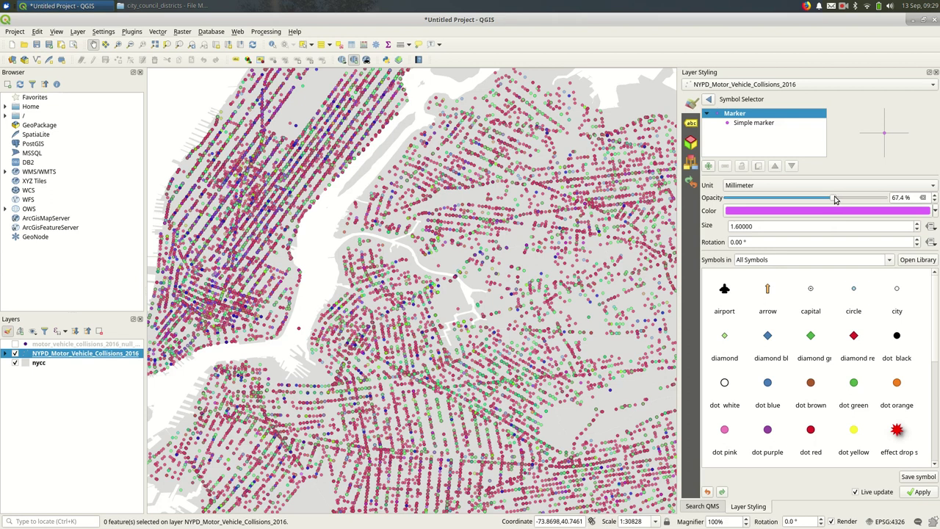
left_click(709, 99)
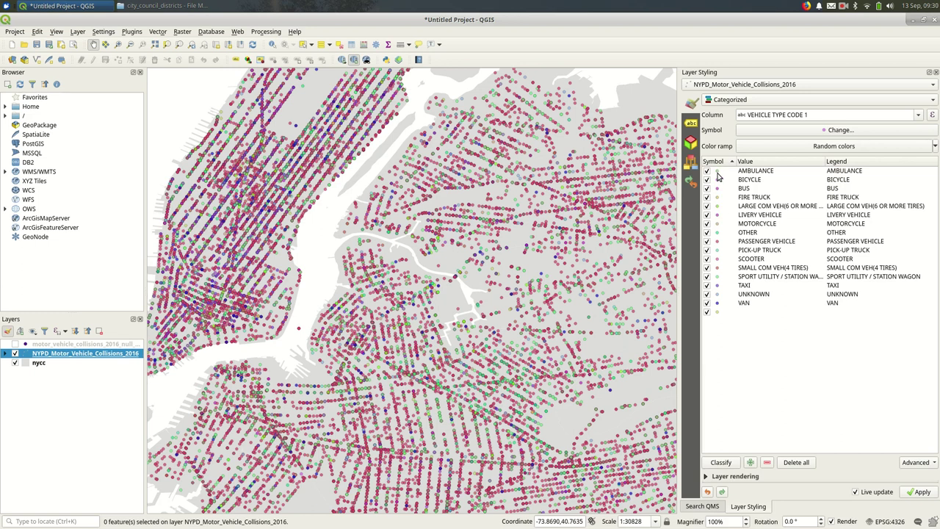
Change the FIRE TRUCK marker colour to bright green (#16e70f) and return to the category list.
double_click(723, 197)
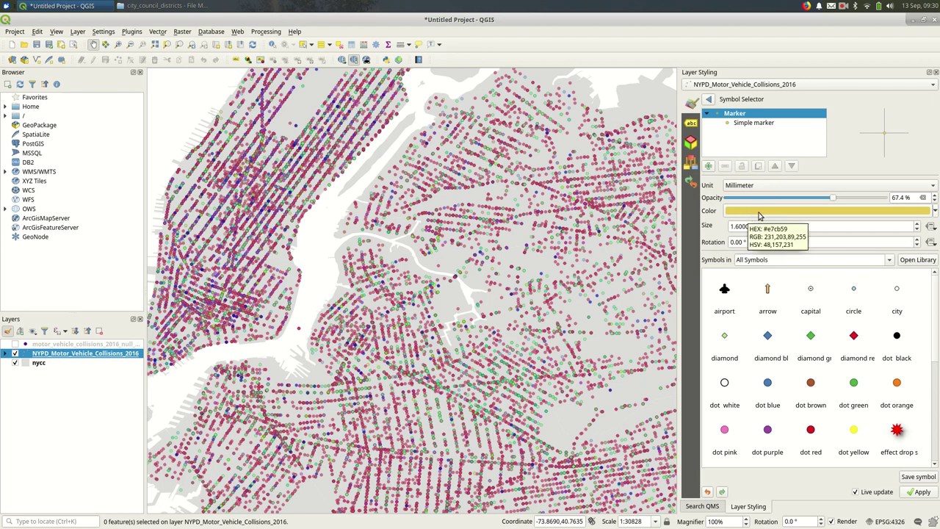
left_click(795, 212)
left_click_drag(880, 199, 907, 210)
left_click(708, 98)
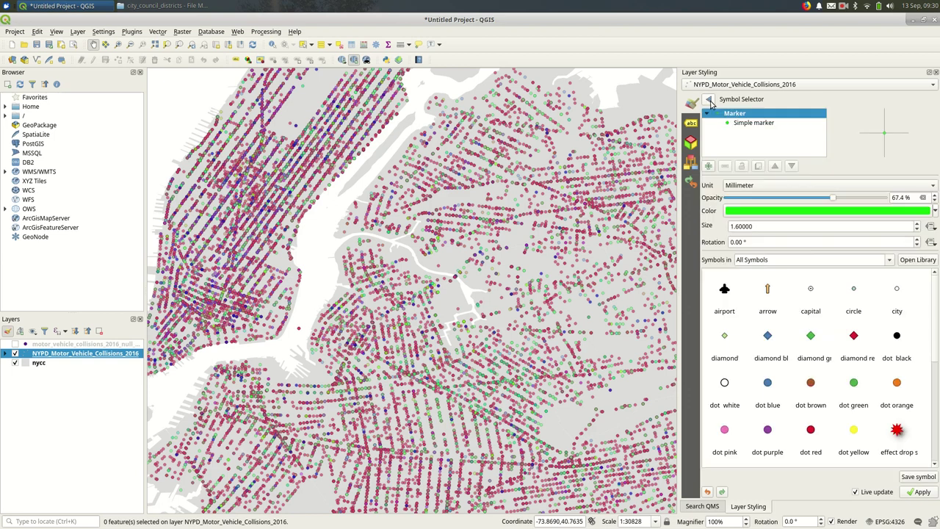
left_click(708, 99)
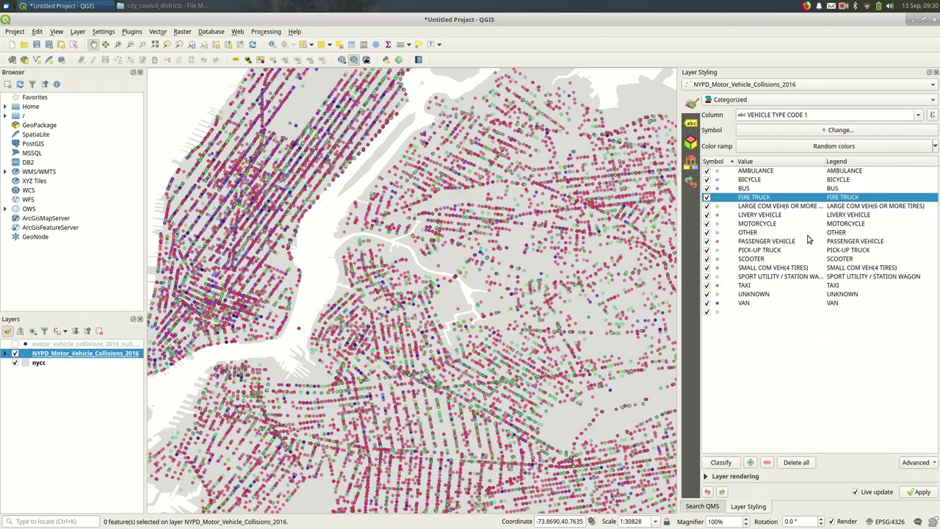
Hide the OTHER and UNKNOWN categories in the Layer Styling class list.
left_click(753, 172)
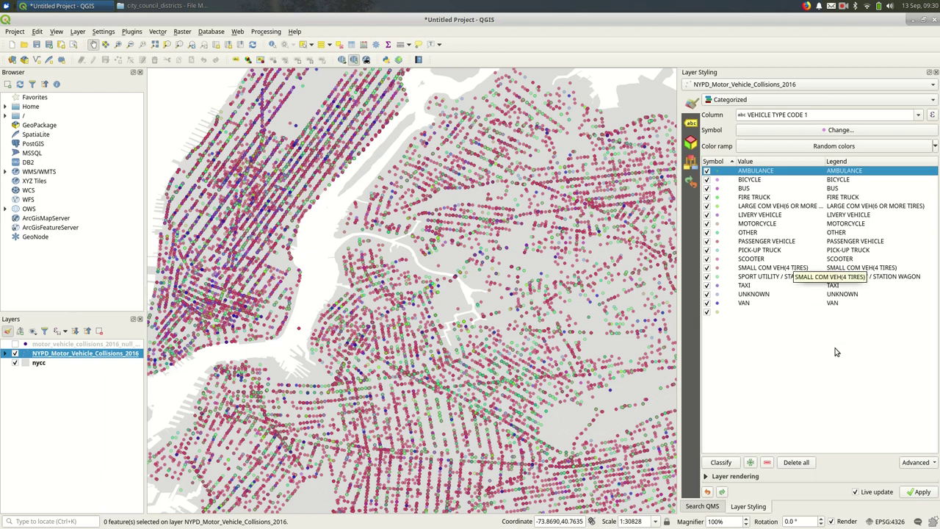
left_click(706, 234)
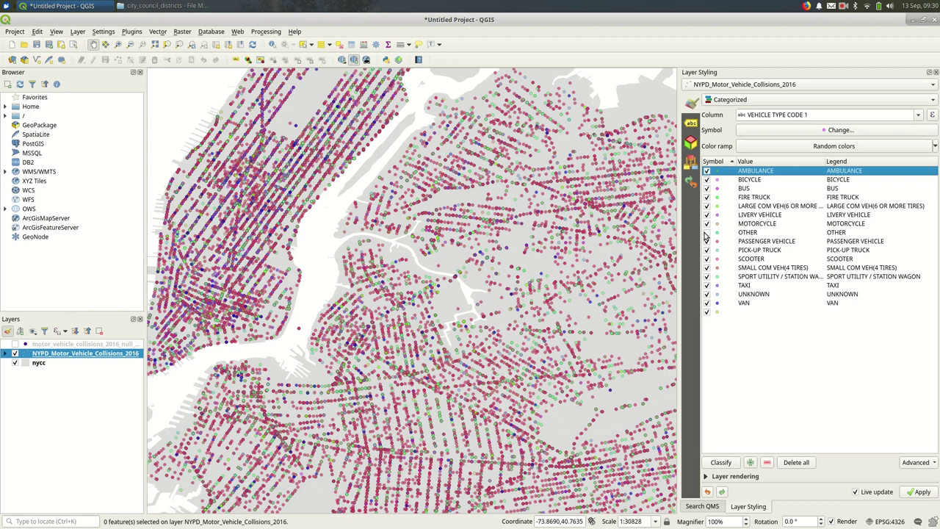
left_click(711, 295)
left_click(708, 294)
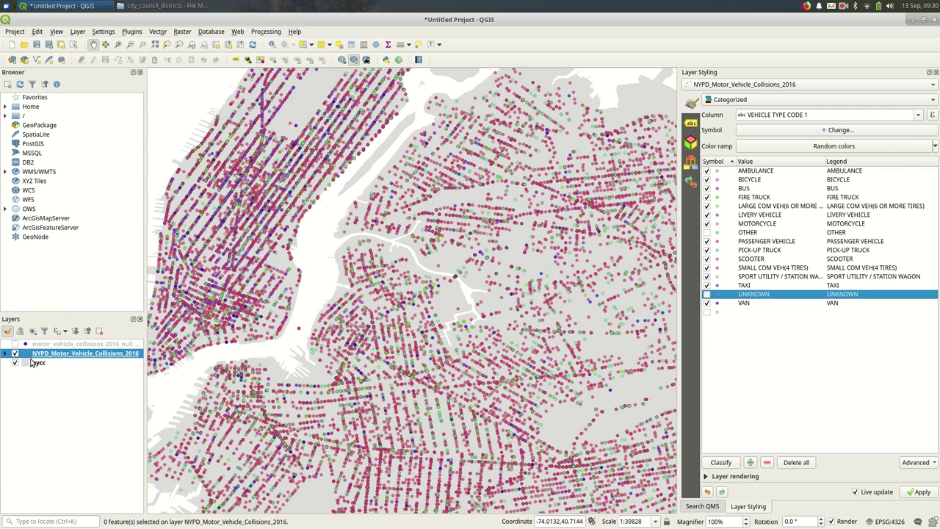
In the expanded Layers legend, hide BUS, FIRE TRUCK, LARGE COM VEH(6 OR MORE TIRES) and MOTORCYCLE.
left_click(6, 353)
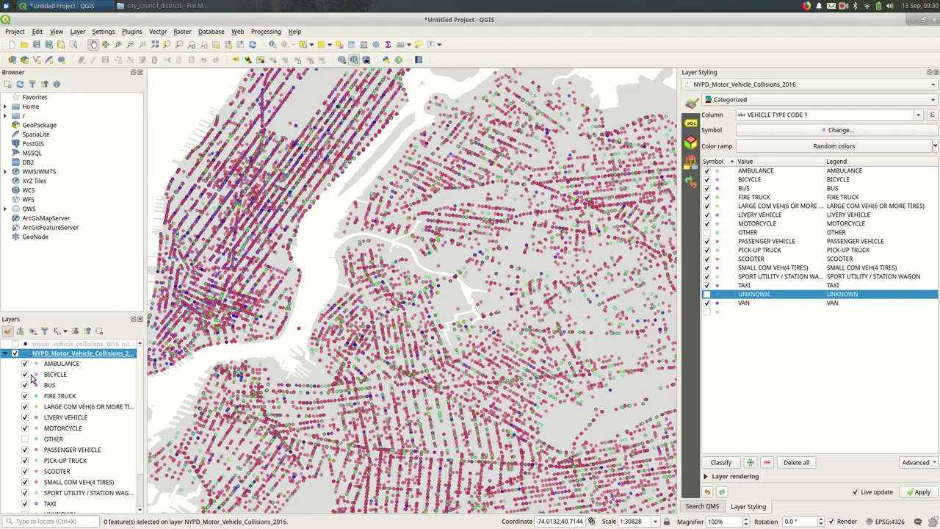
scroll(32, 378, "down", 1)
scroll(33, 378, "up", 1)
left_click_drag(74, 313, 68, 167)
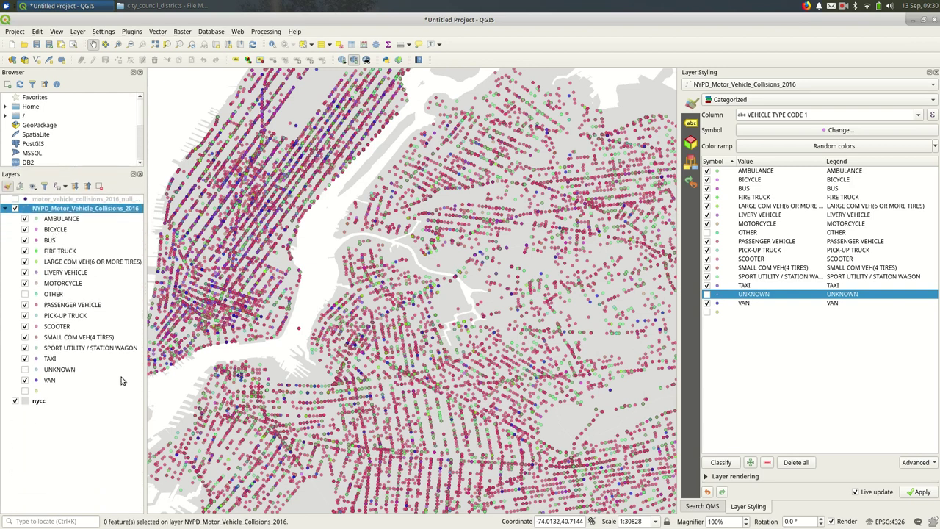
left_click(25, 241)
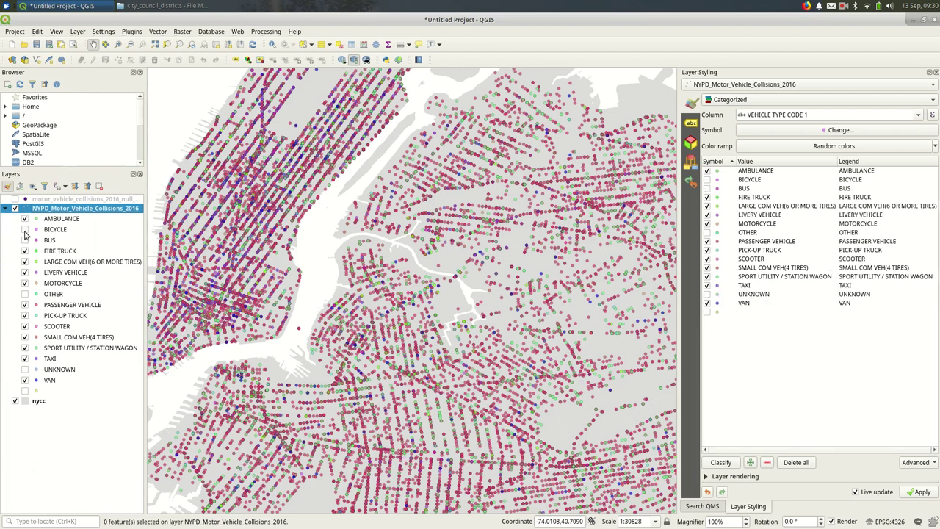
left_click(24, 250)
left_click(24, 261)
left_click(24, 283)
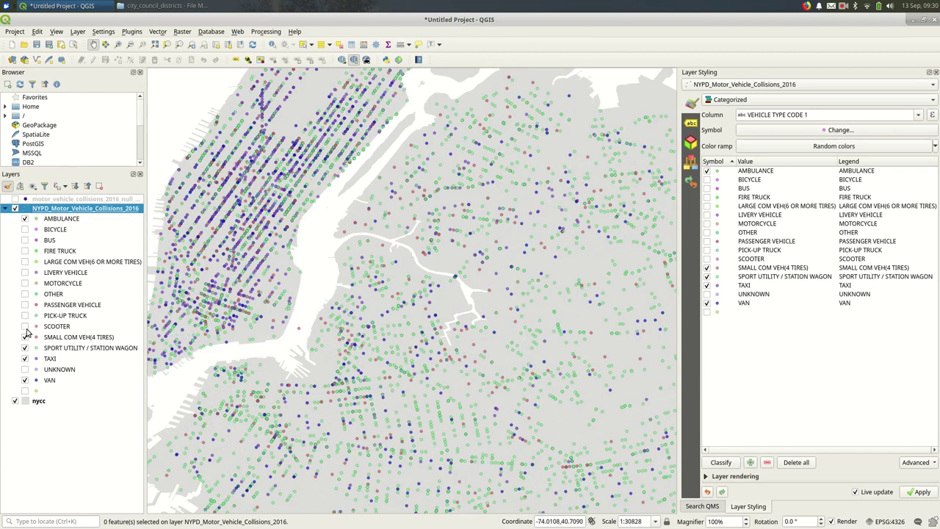
Hide SMALL COM VEH(4 TIRES), SPORT UTILITY / STATION WAGON, TAXI and VAN collision points.
left_click(24, 336)
left_click(24, 348)
left_click(24, 359)
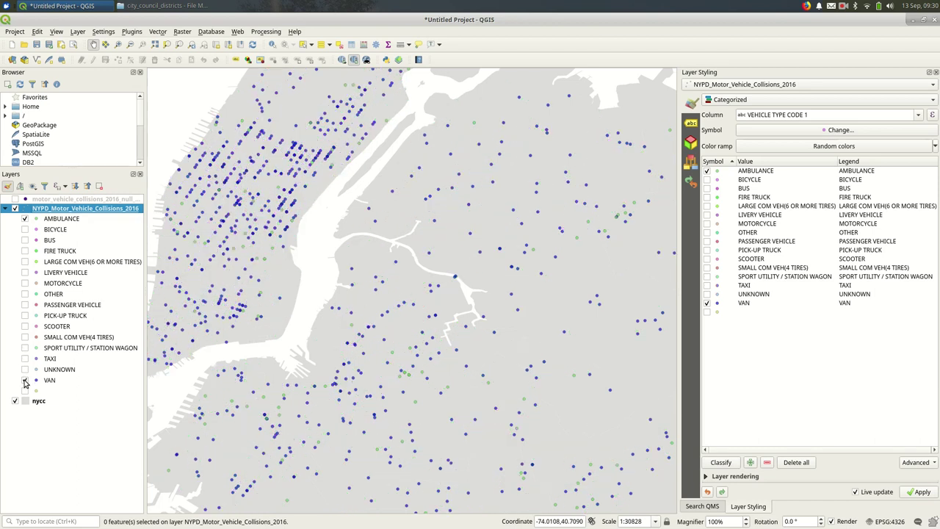
left_click(24, 385)
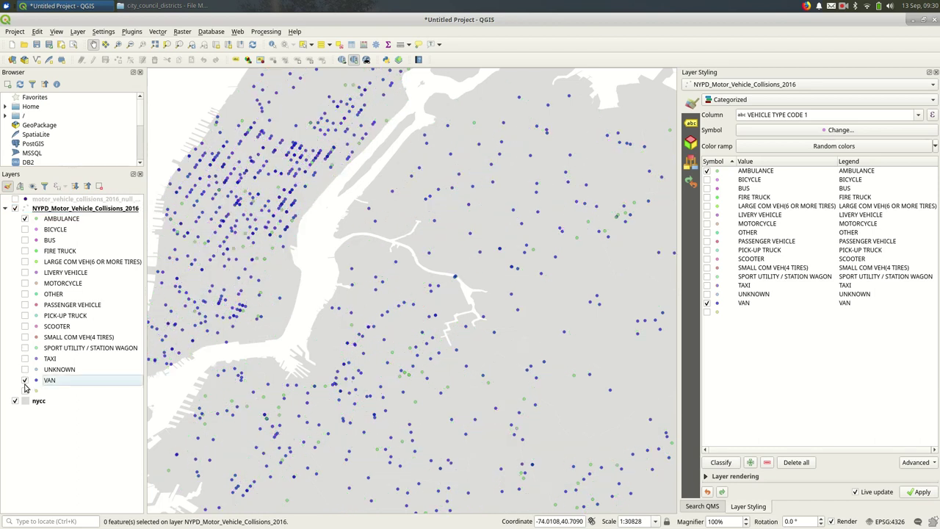
left_click(24, 382)
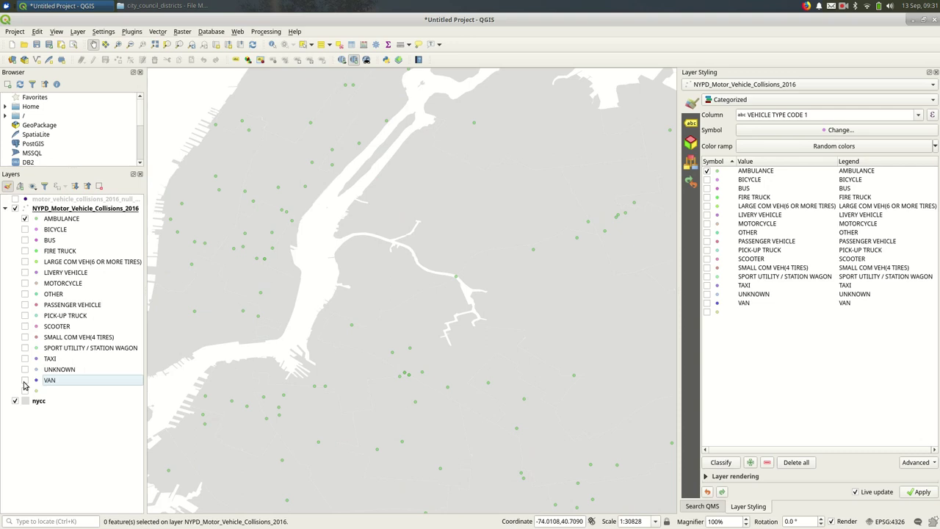
Turn FIRE TRUCK and TAXI collision points back on while panning toward lower Manhattan.
left_click_drag(338, 362, 411, 207)
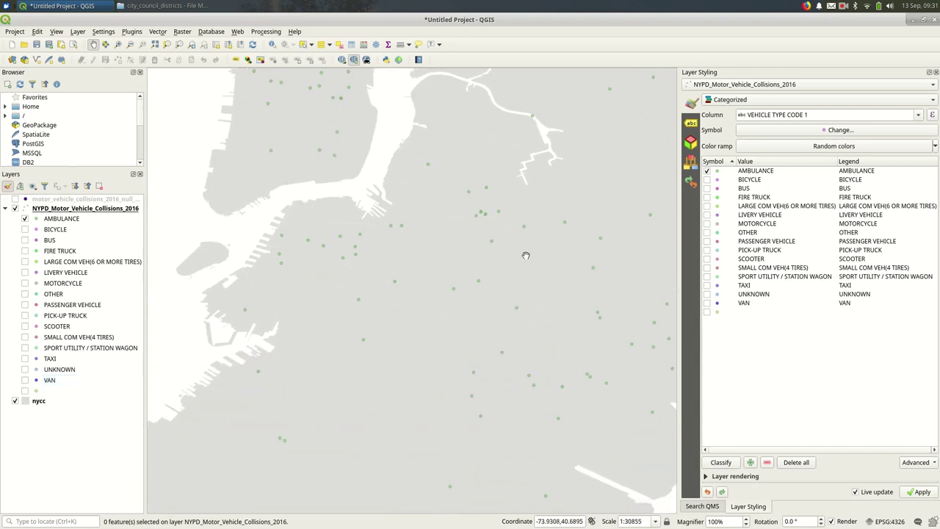
left_click(25, 251)
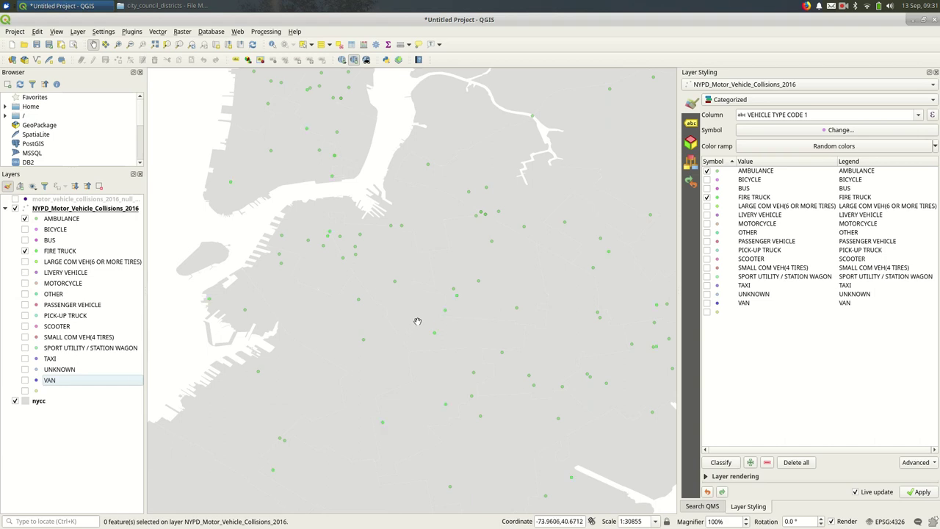
left_click_drag(487, 180, 459, 275)
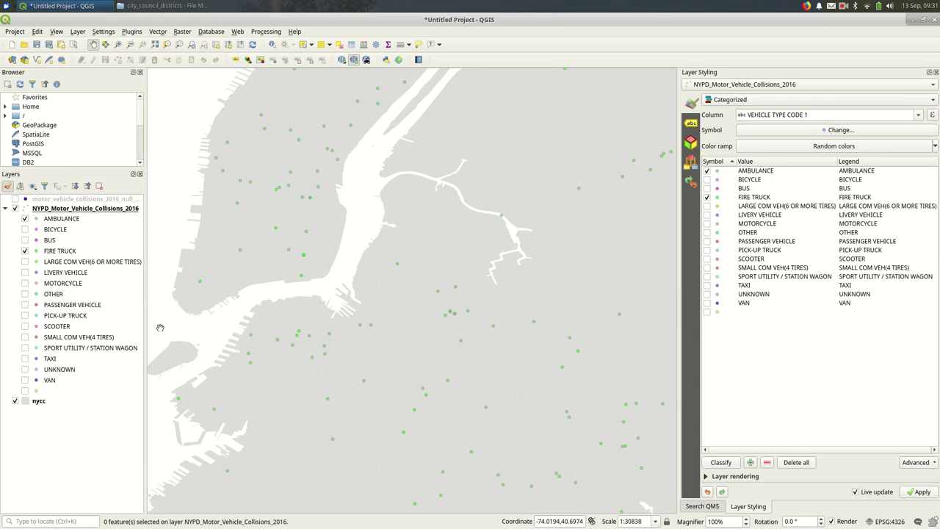
left_click(25, 359)
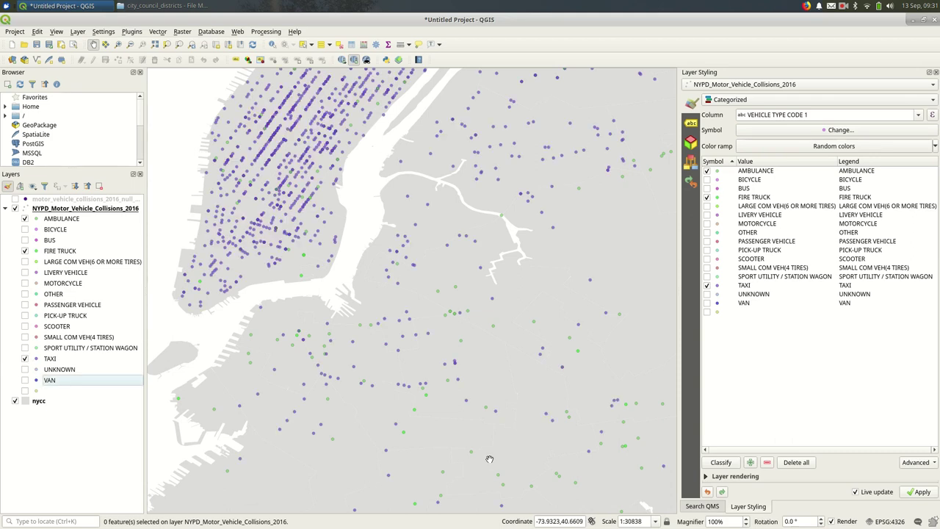
Zoom out and pan so Manhattan and Brooklyn sit centred with Staten Island in view.
scroll(449, 269, "down", 1)
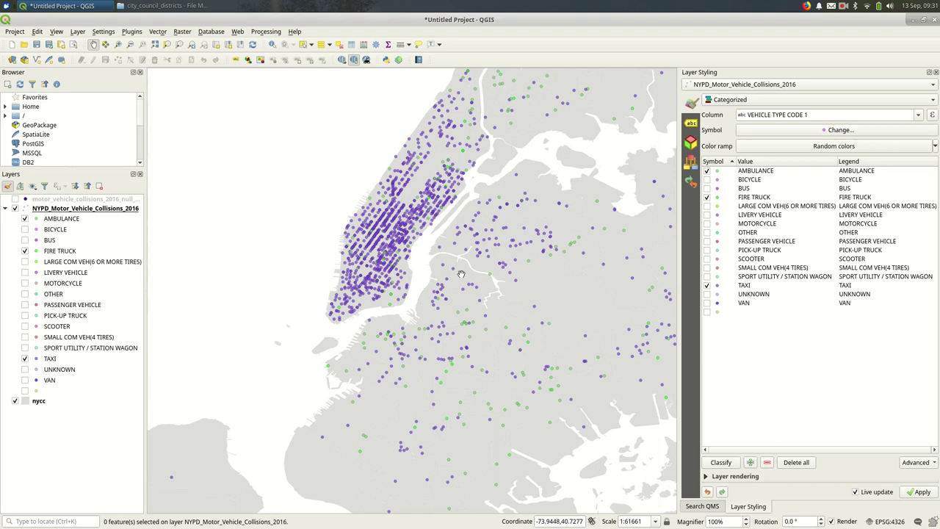
left_click_drag(488, 233, 437, 349)
left_click_drag(437, 418, 429, 217)
left_click_drag(454, 250, 340, 251)
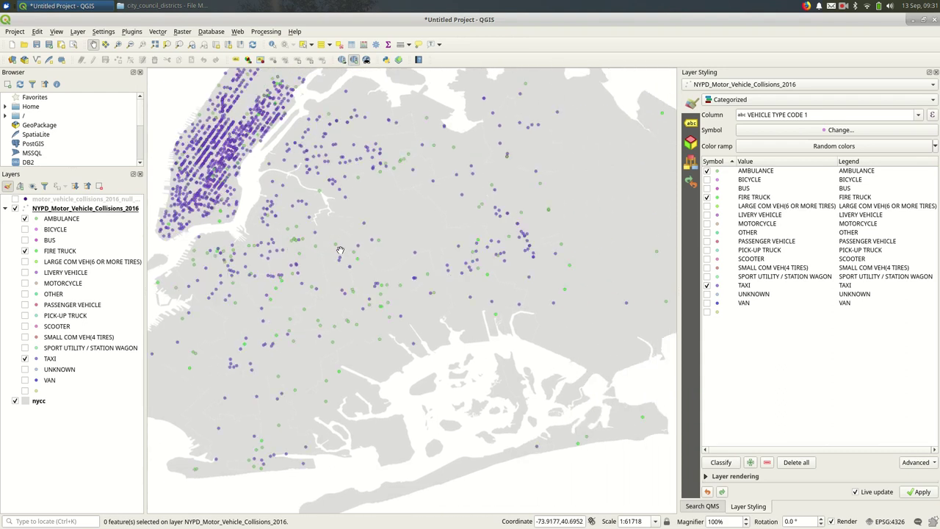
left_click_drag(184, 209, 337, 226)
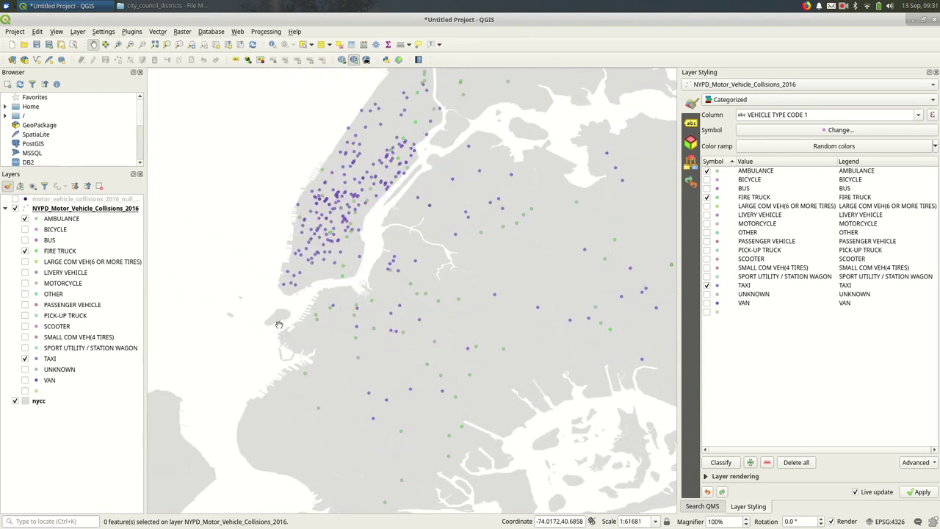
left_click_drag(305, 294, 339, 281)
left_click_drag(415, 188, 383, 312)
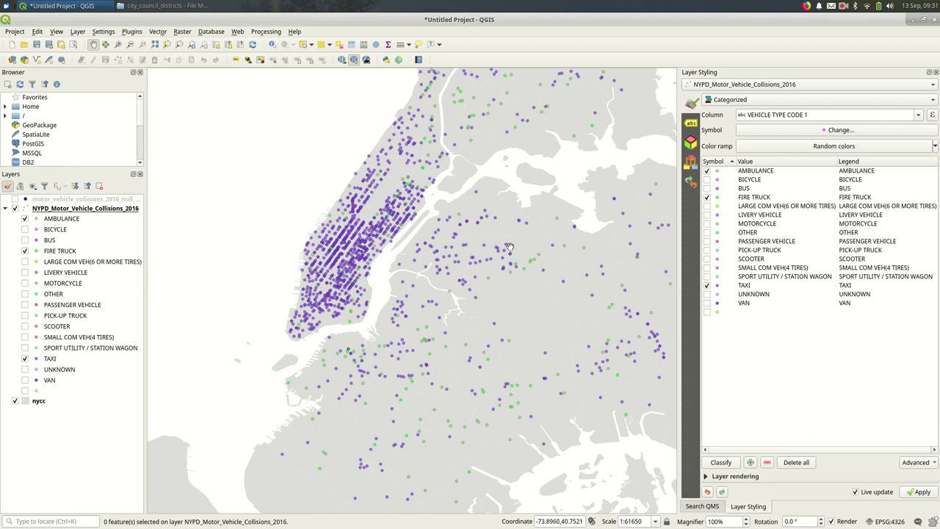
Create print layout Layout 1 with a map frame across the page and a legend at its upper left.
left_click(14, 31)
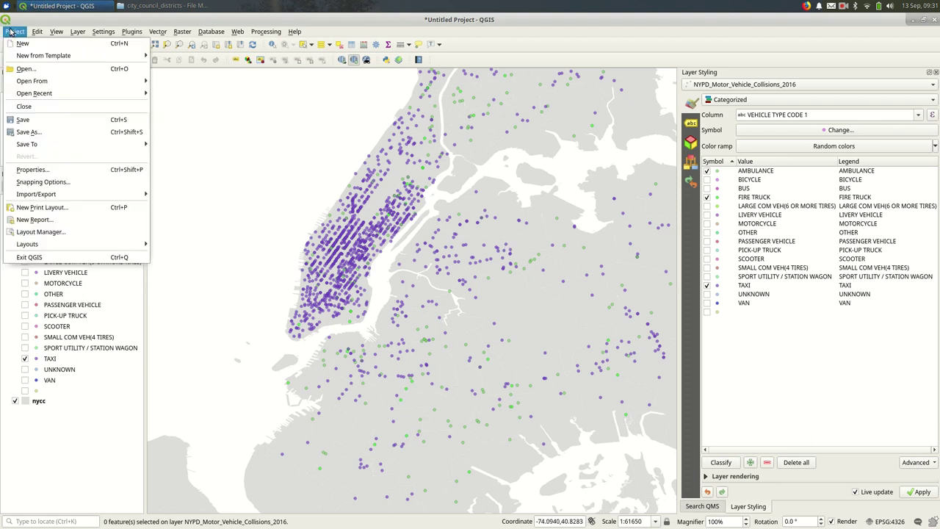
left_click(121, 208)
left_click(517, 276)
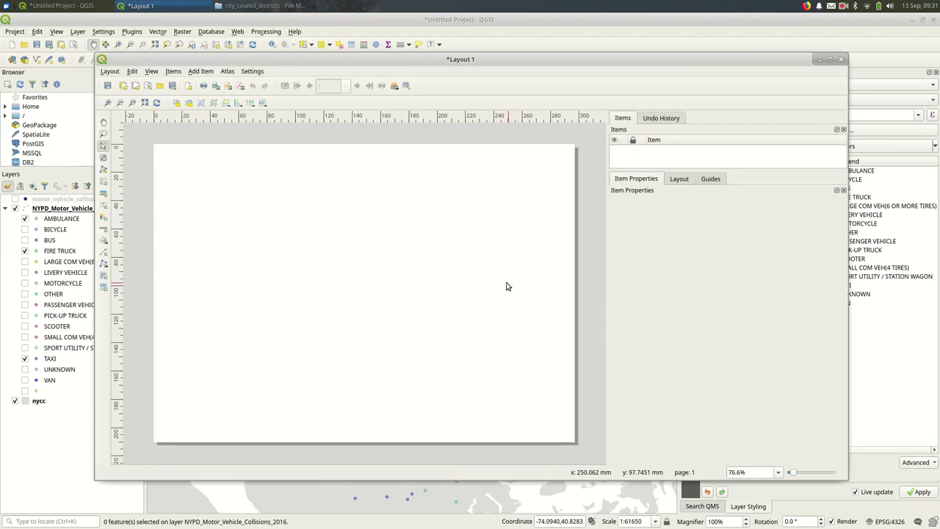
left_click(103, 182)
left_click_drag(164, 157, 560, 424)
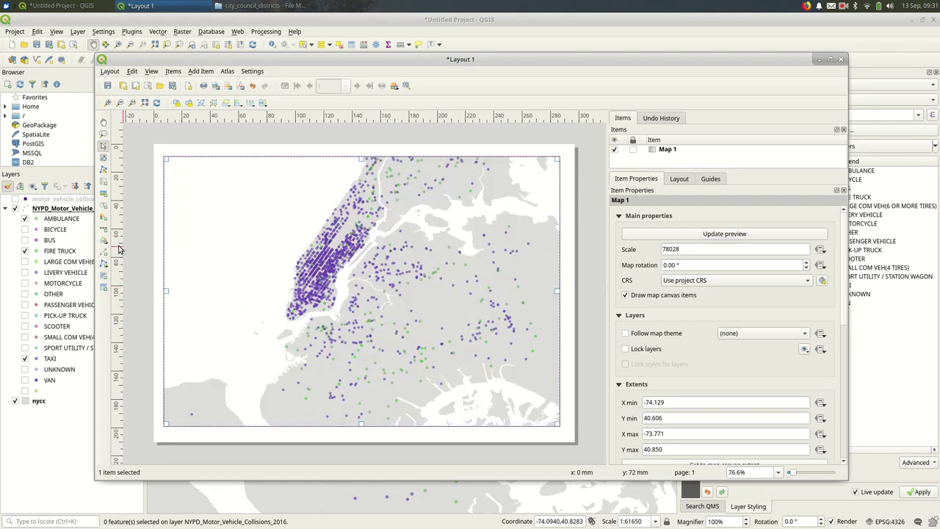
left_click(106, 221)
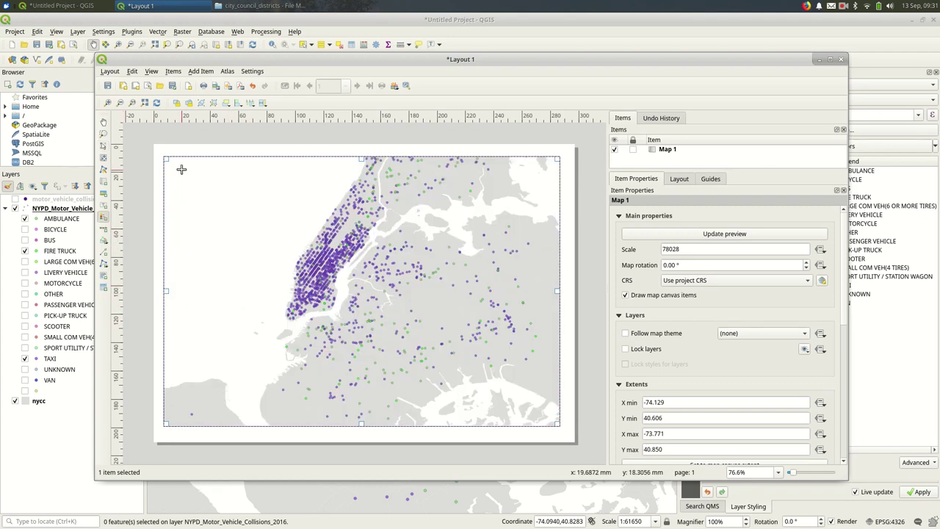
left_click_drag(177, 168, 286, 308)
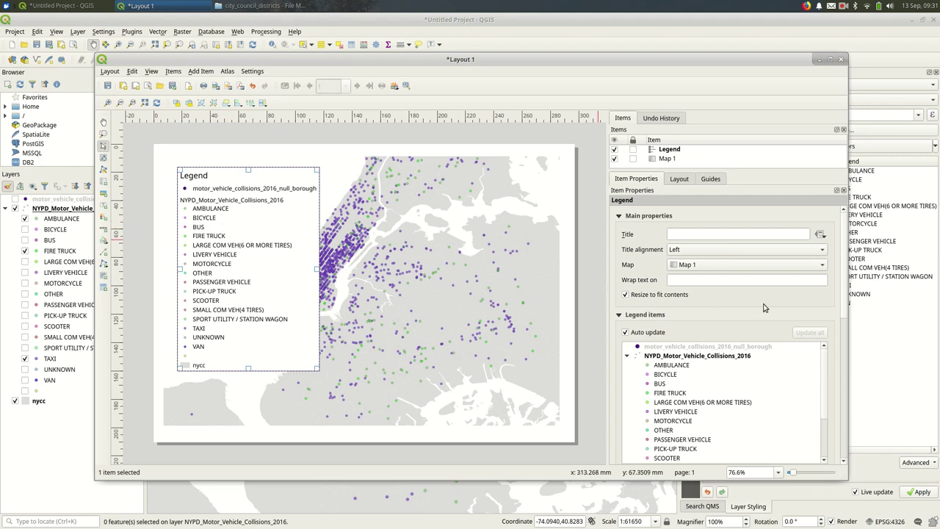
Turn off legend Auto update and remove the BICYCLE and BUS entries.
scroll(784, 308, "down", 1)
left_click(626, 303)
scroll(838, 366, "down", 1)
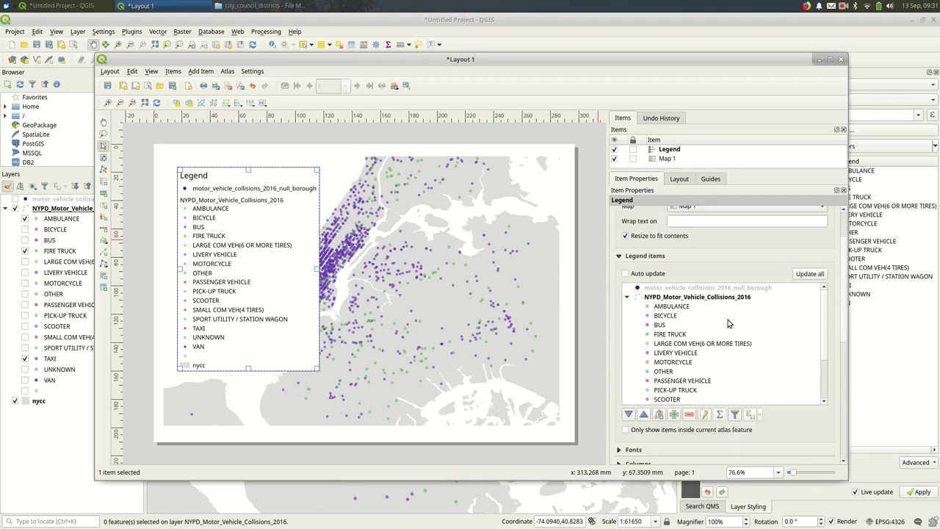
left_click(659, 315)
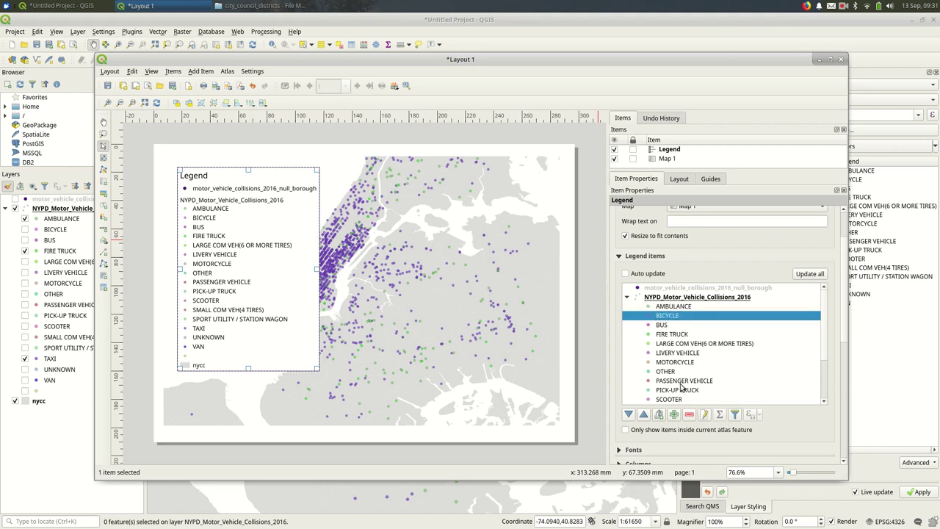
left_click(689, 415)
left_click(665, 316)
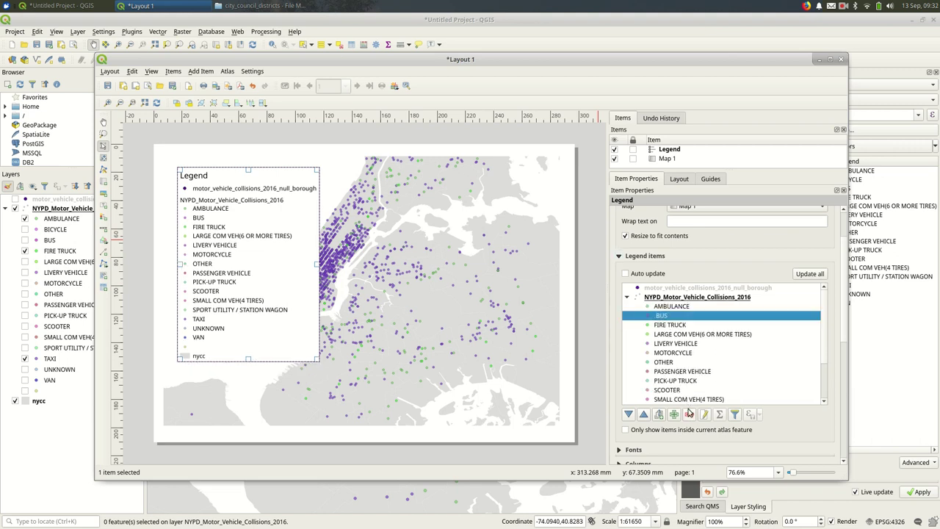
left_click(689, 414)
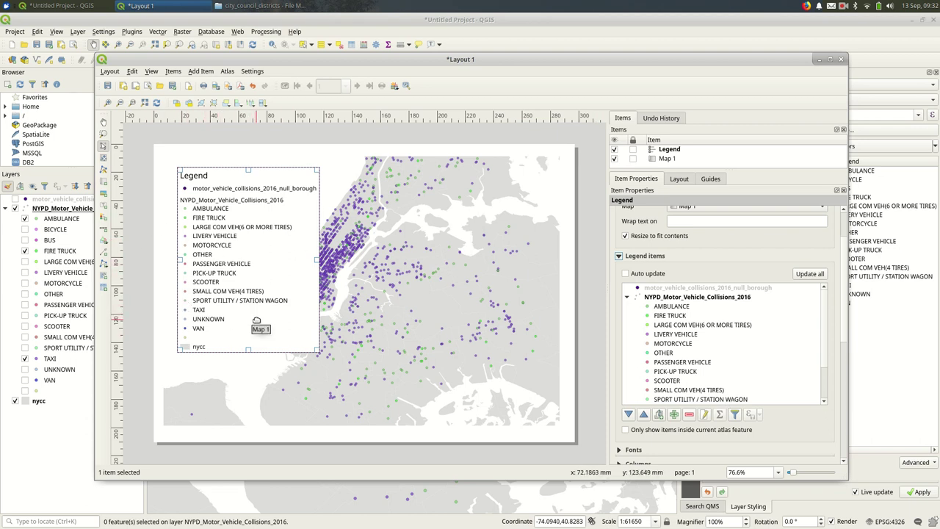
Rename the AMBULANCE legend entry to Ambulance, then re-enable Auto update.
left_click(693, 307)
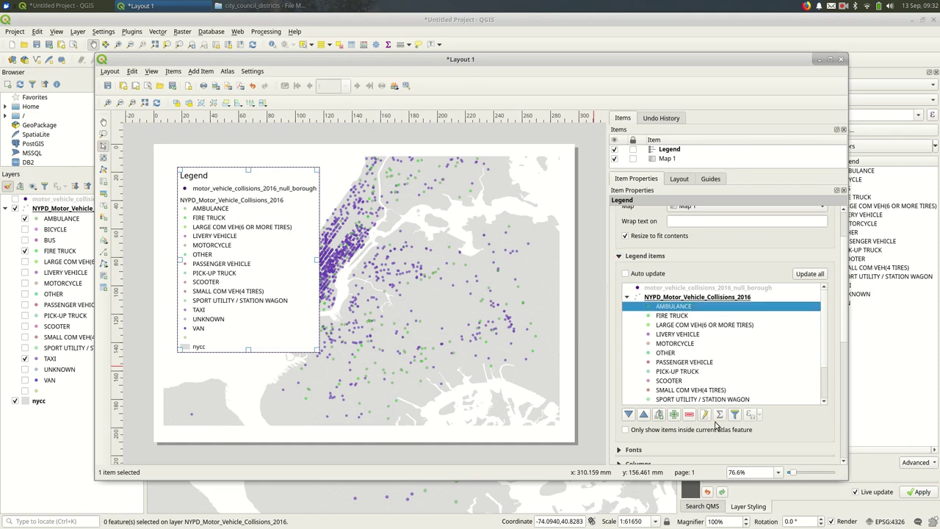
left_click(705, 414)
left_click(472, 259)
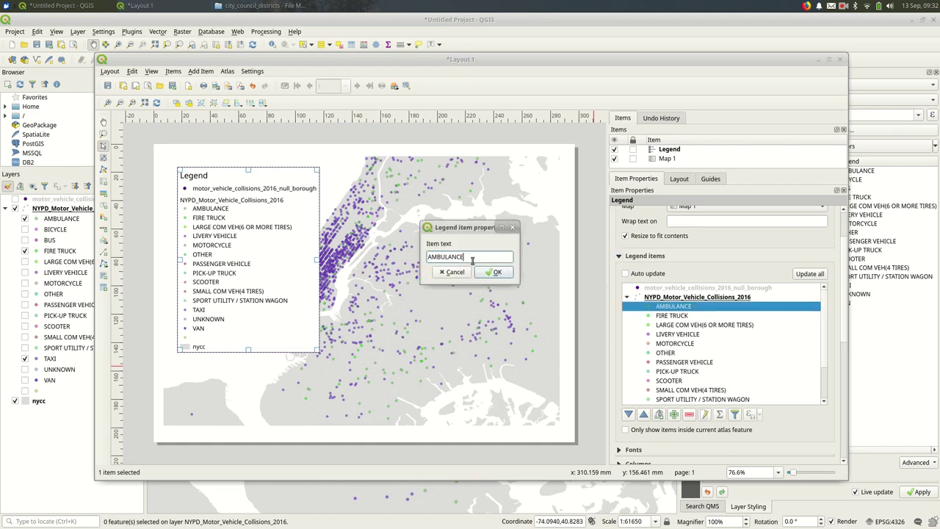
key("BackSpace")
key("BackSpace")
key("BackSpace")
key("BackSpace")
key("BackSpace")
key("BackSpace")
key("BackSpace")
key("BackSpace")
key("BackSpace")
key("Return")
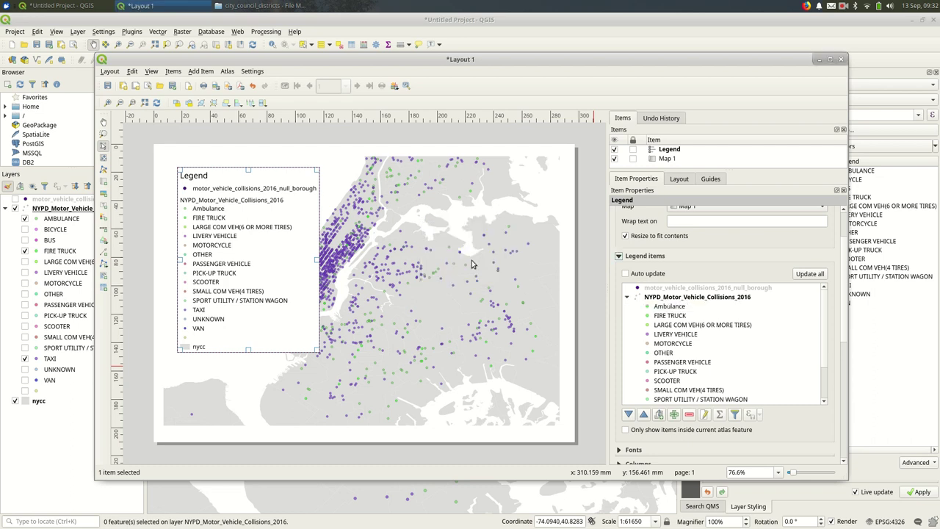
left_click(626, 273)
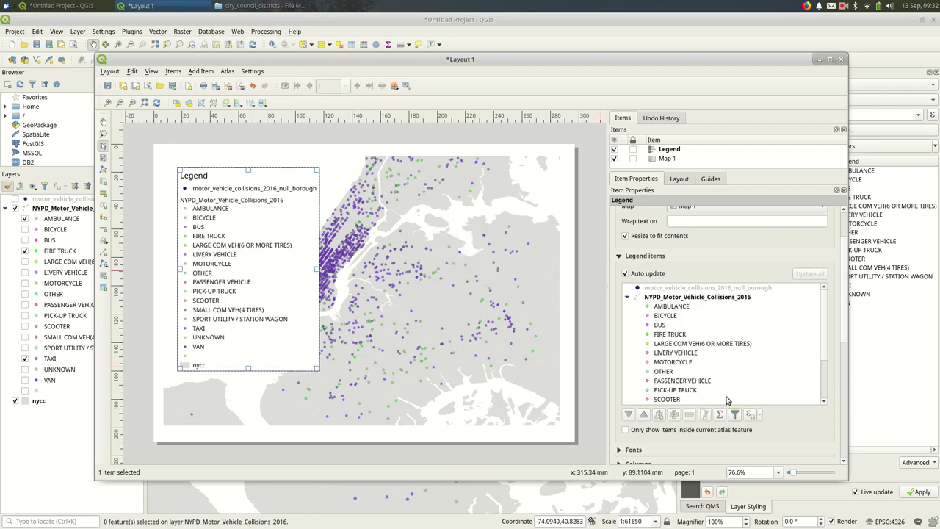
Change the AMBULANCE category's legend label to lowercase 'ambulance' and confirm Layout 1 reflects it.
left_click(926, 384)
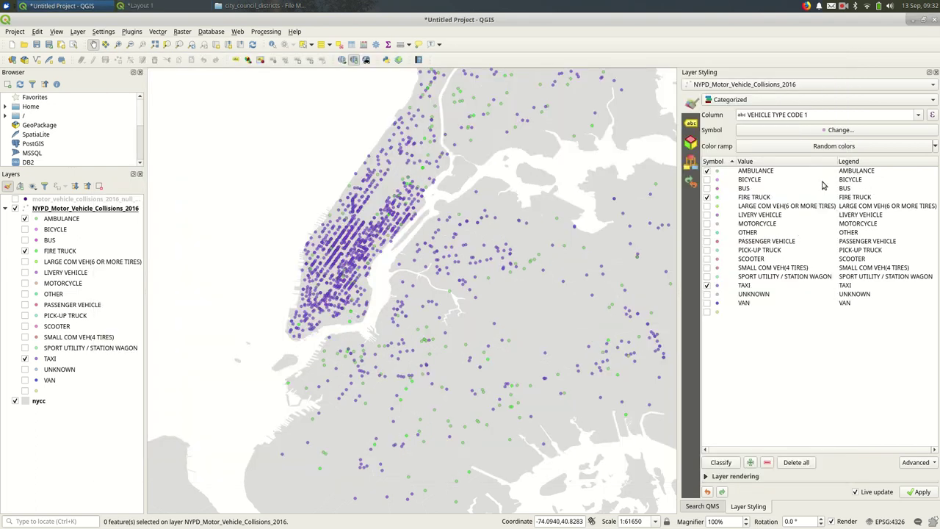
double_click(848, 171)
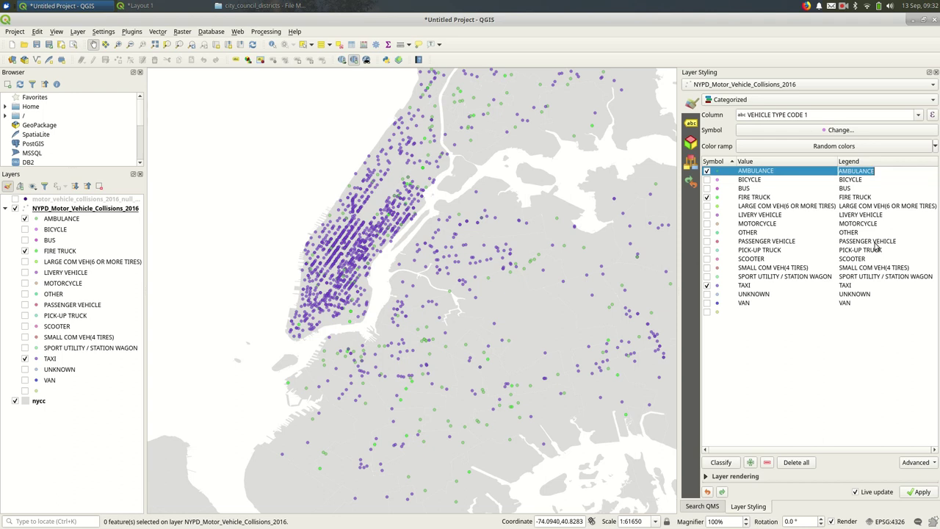
type("ambulance")
key("Return")
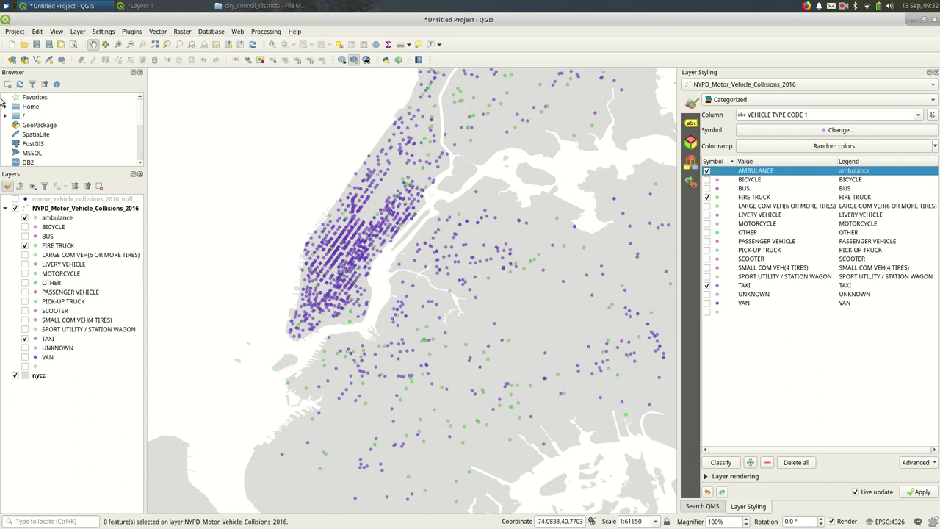
left_click(56, 219)
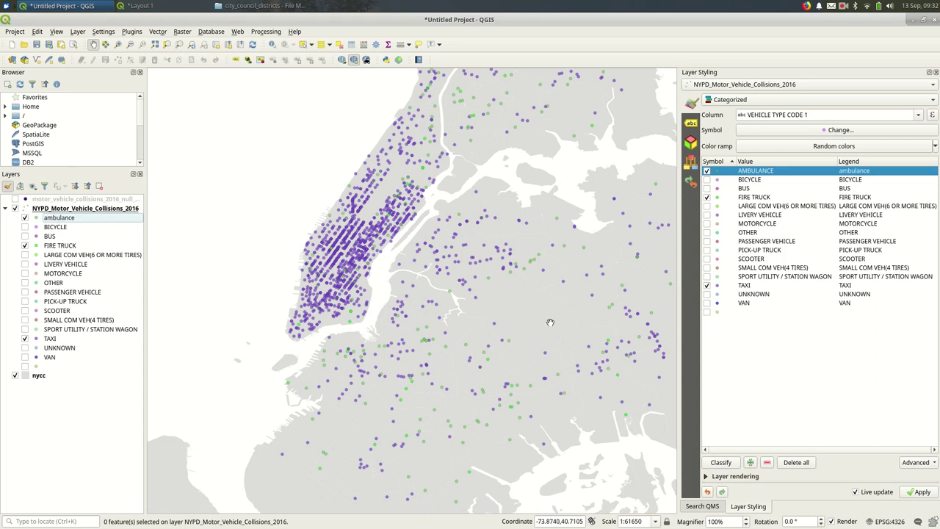
key("alt+Tab")
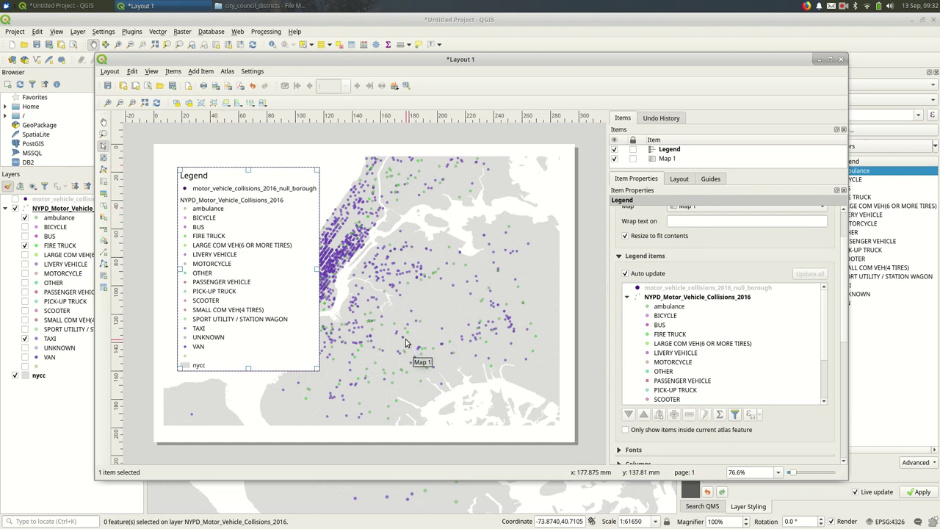
key("alt+Tab")
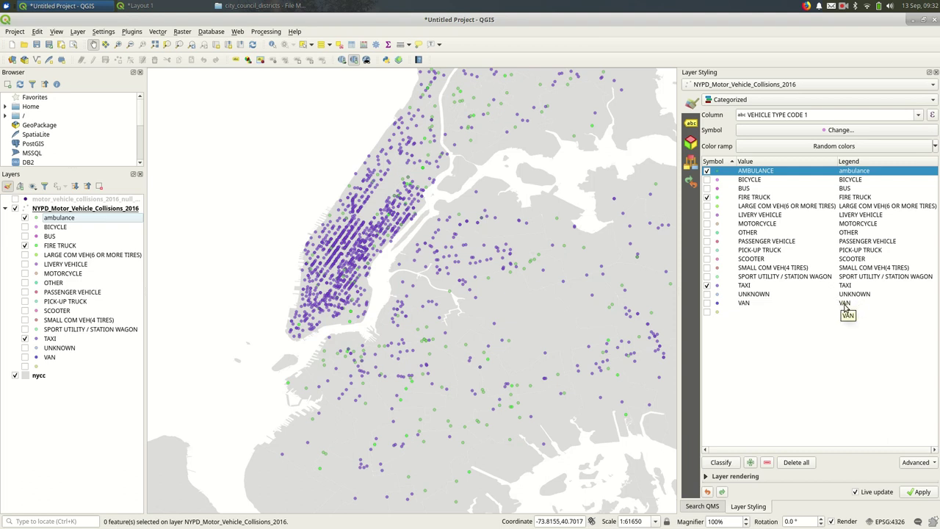
Delete the nine categories from LARGE COM VEH through SPORT UTILITY, plus BICYCLE and BUS.
left_click(764, 207)
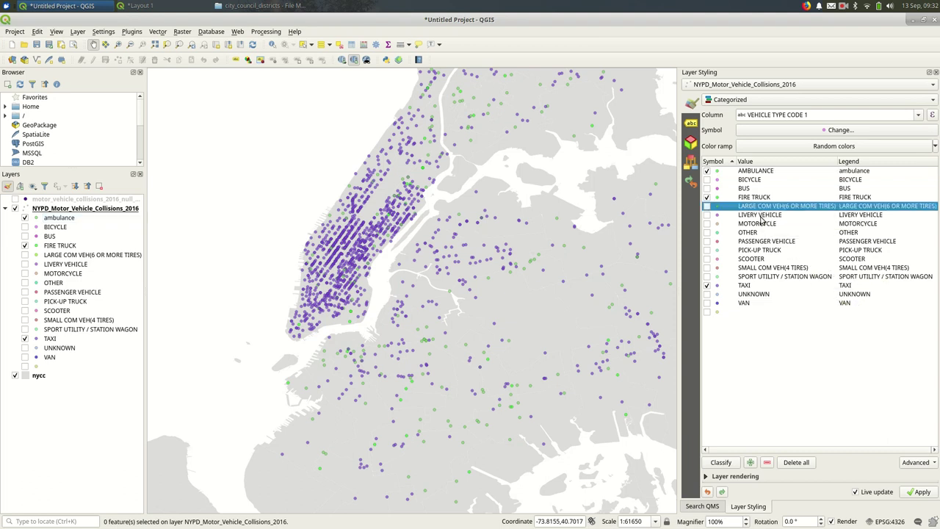
left_click(760, 275, "shift")
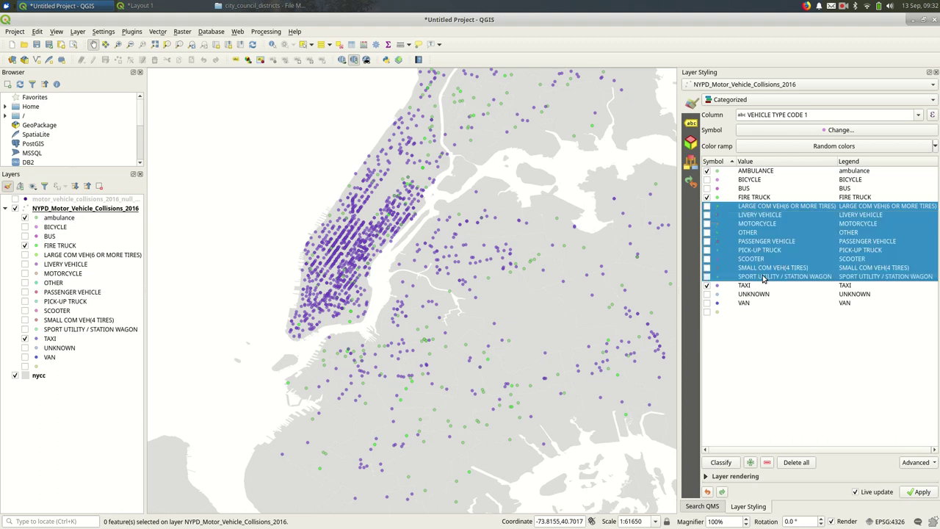
left_click(769, 462)
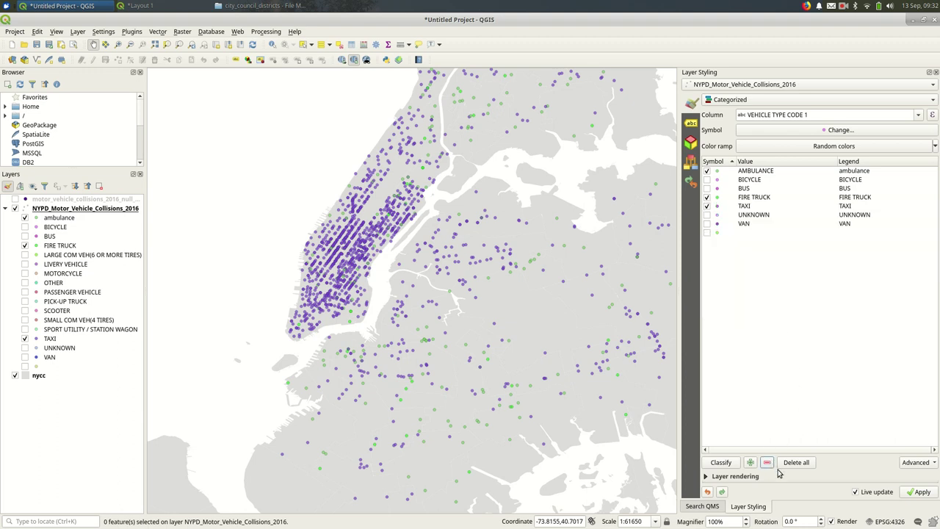
left_click(745, 189)
left_click(748, 180, "shift")
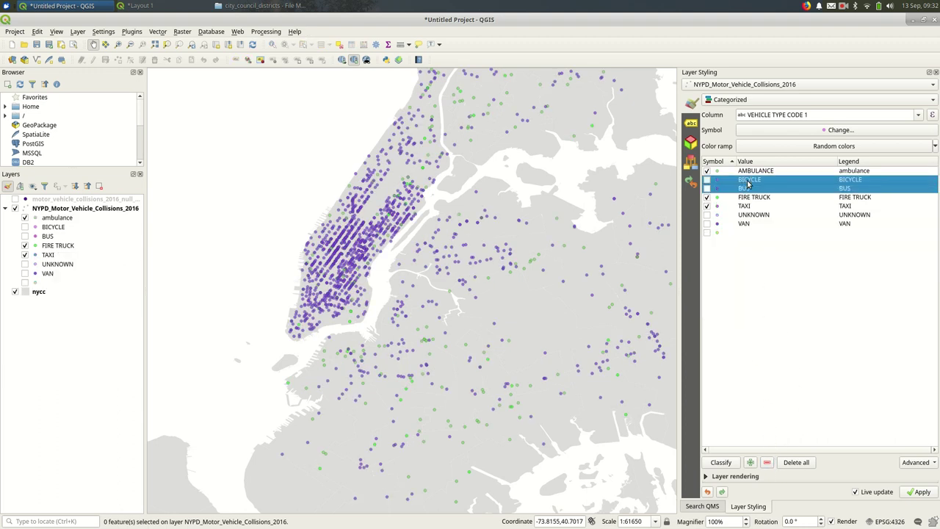
left_click(767, 462)
key("alt+Tab")
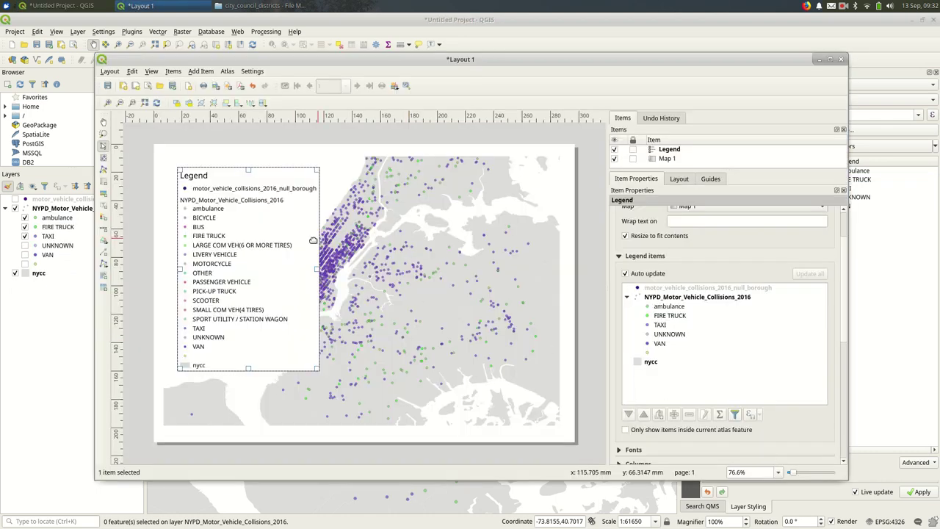
Refresh the Layout 1 legend to the five remaining vehicle categories and close the layout window.
left_click(297, 283)
left_click(232, 231)
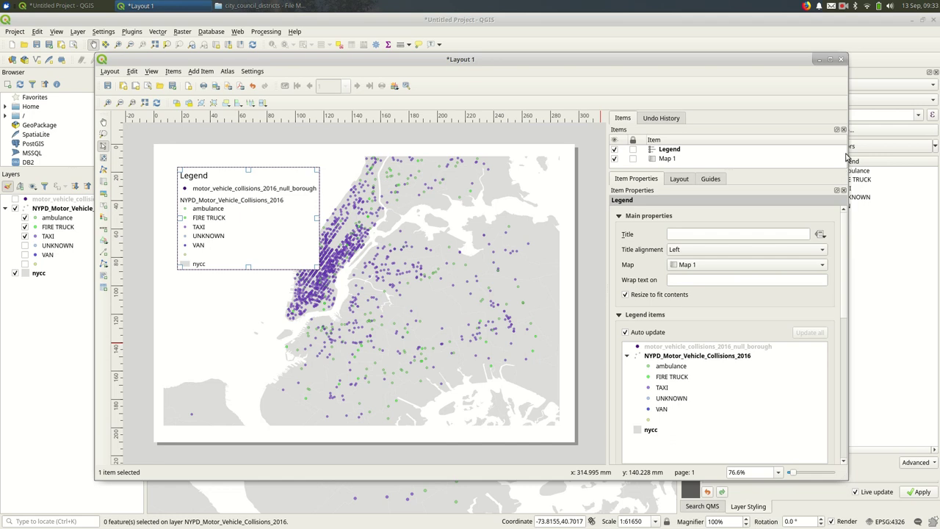
left_click(840, 59)
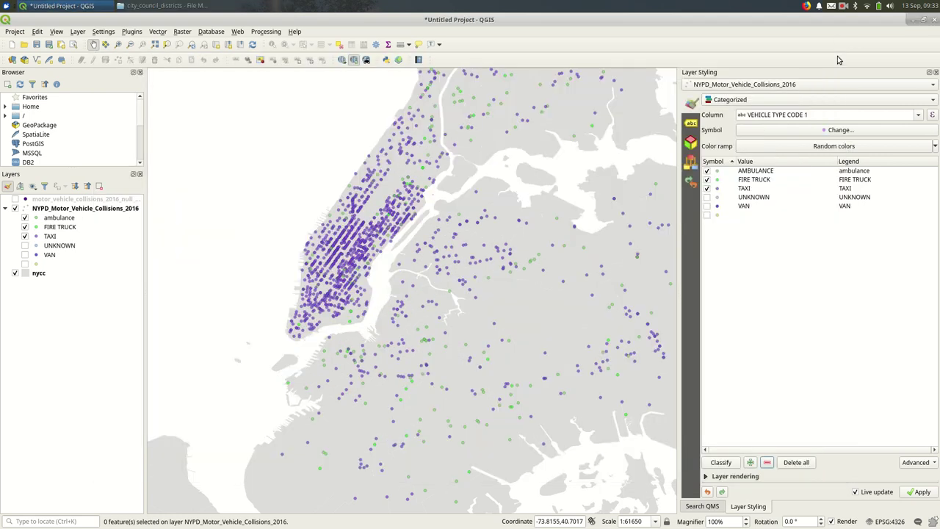